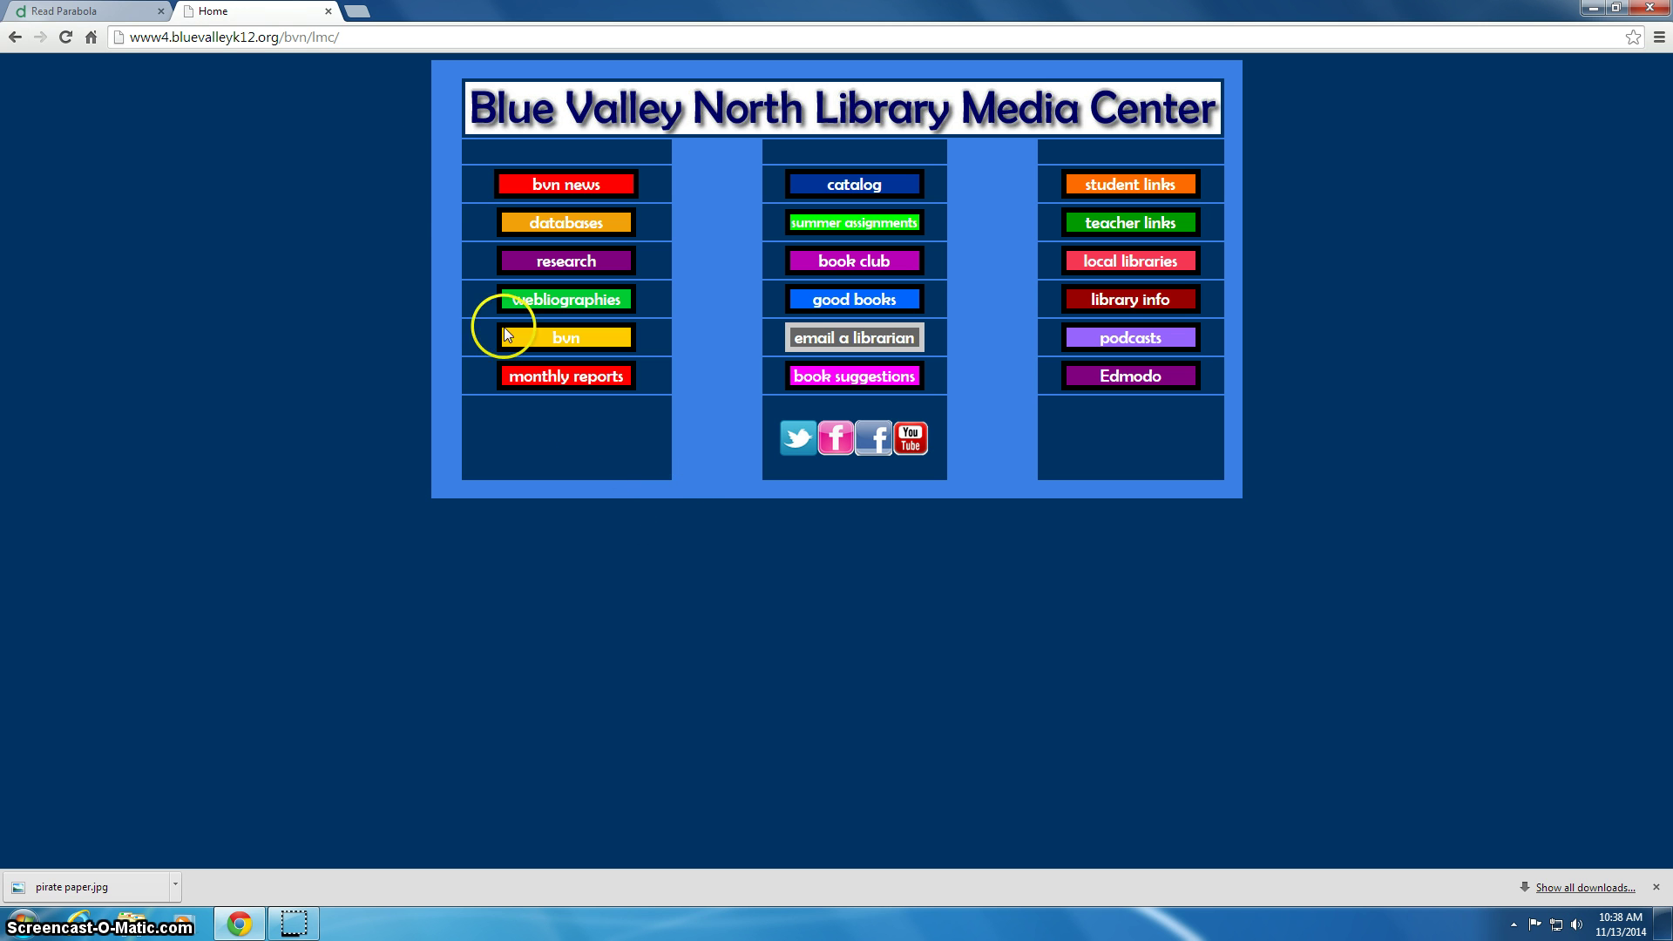
Step: Go to desmos.com in a new Chrome tab and launch the graphing calculator
left_click(357, 12)
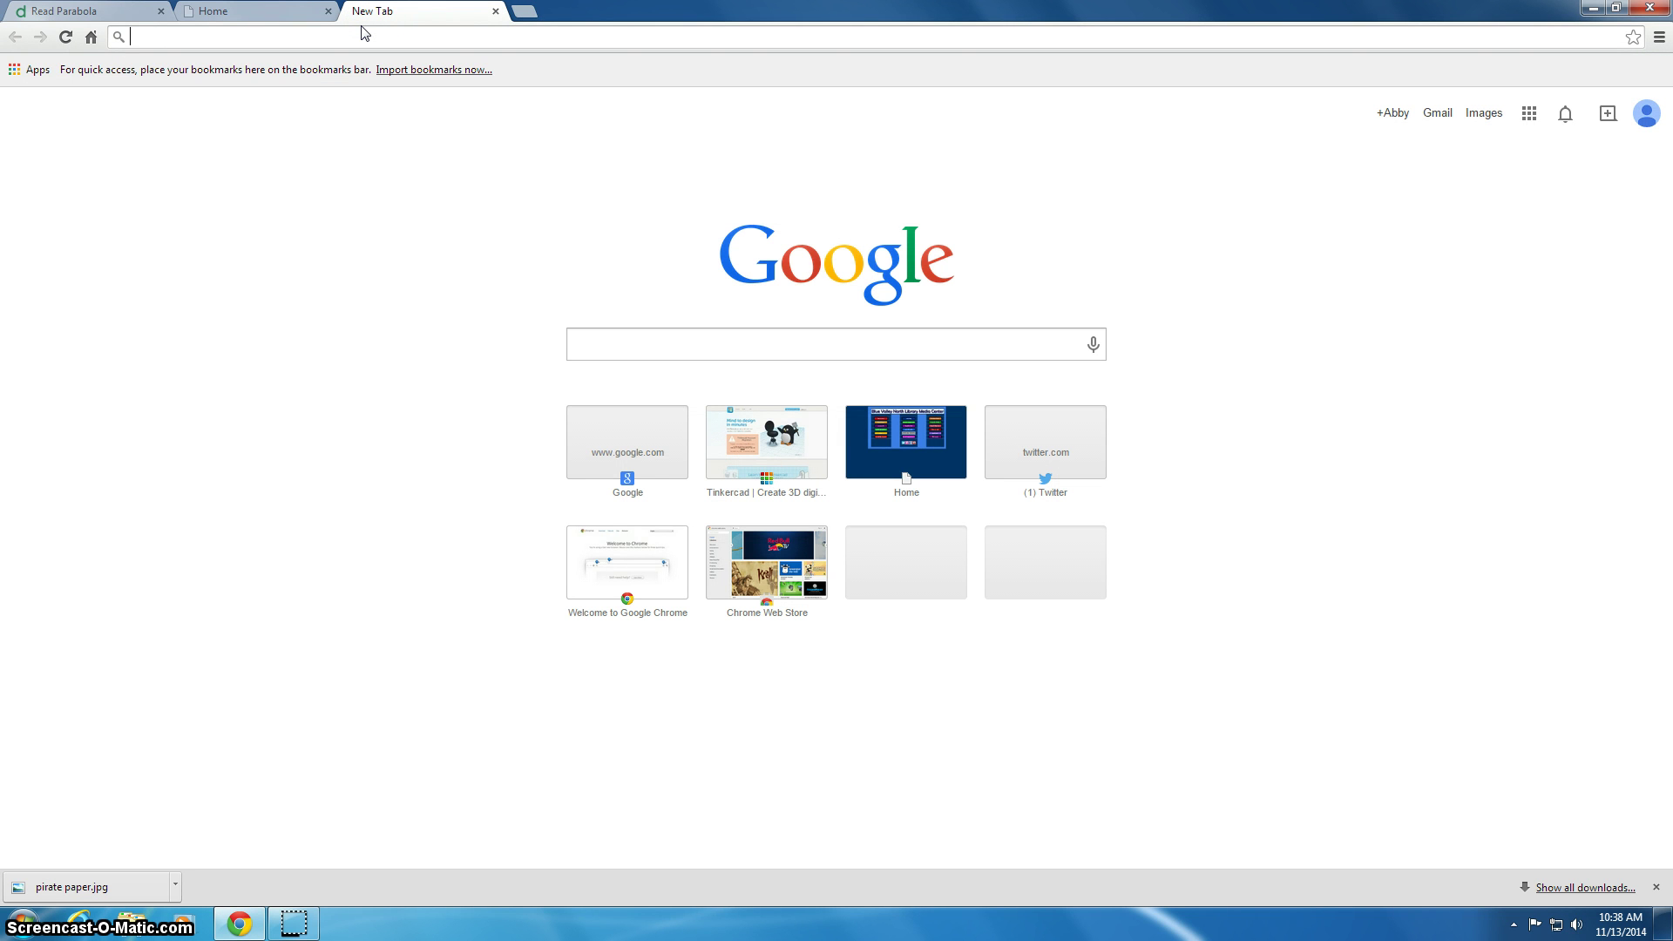
type("desmos")
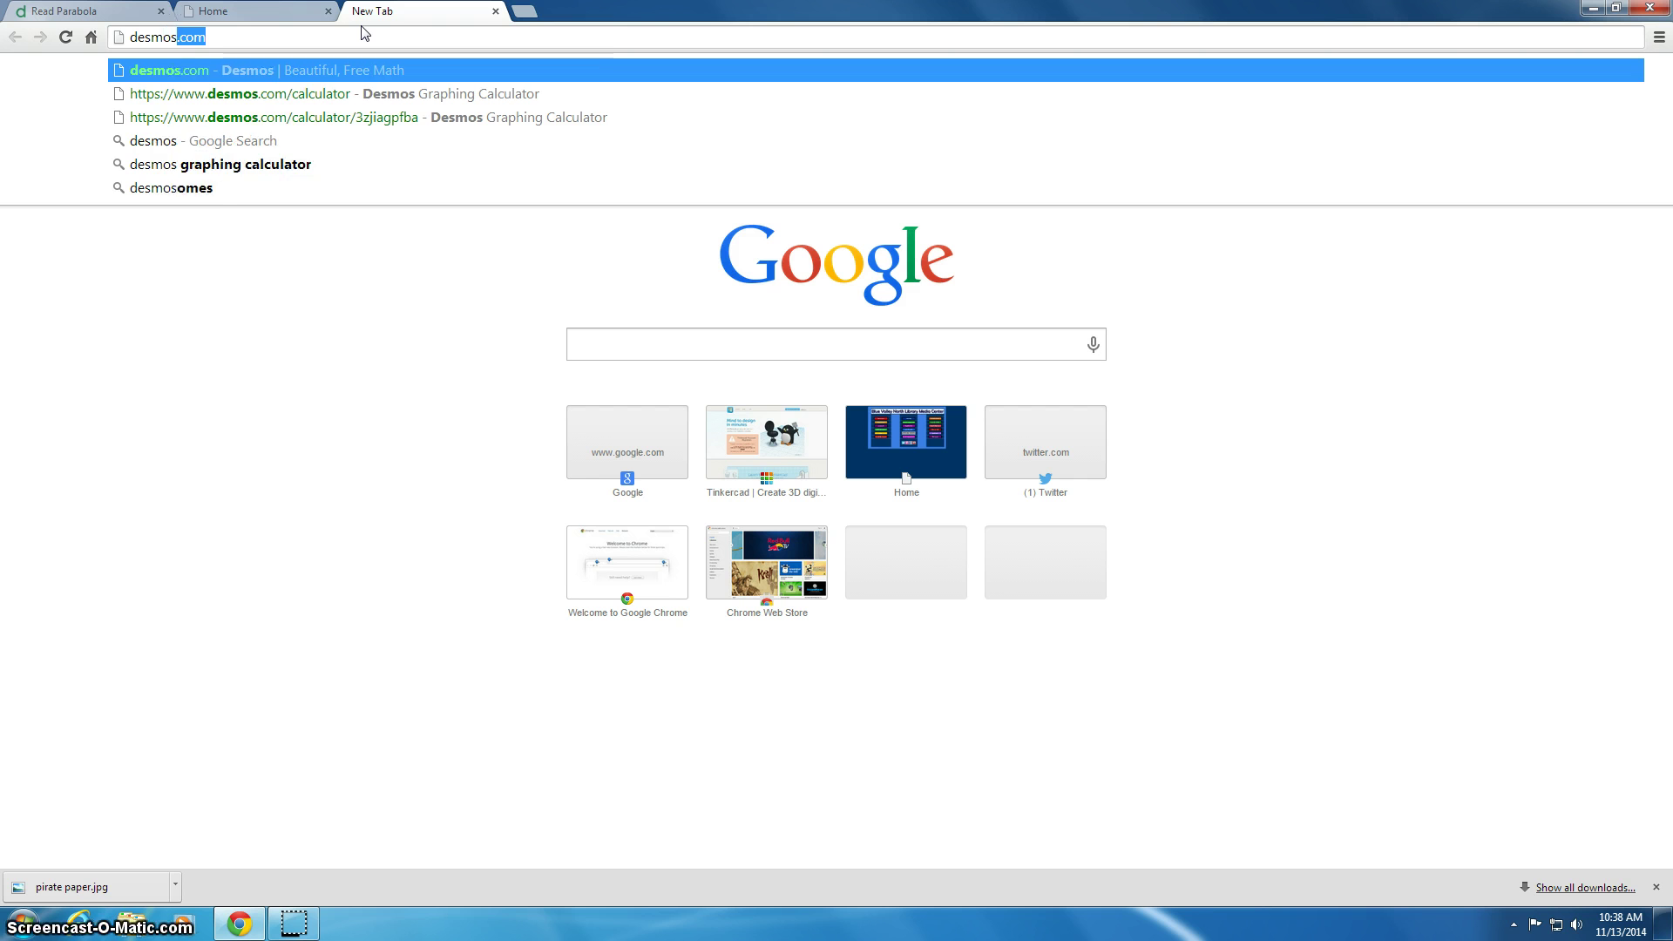
type(".com")
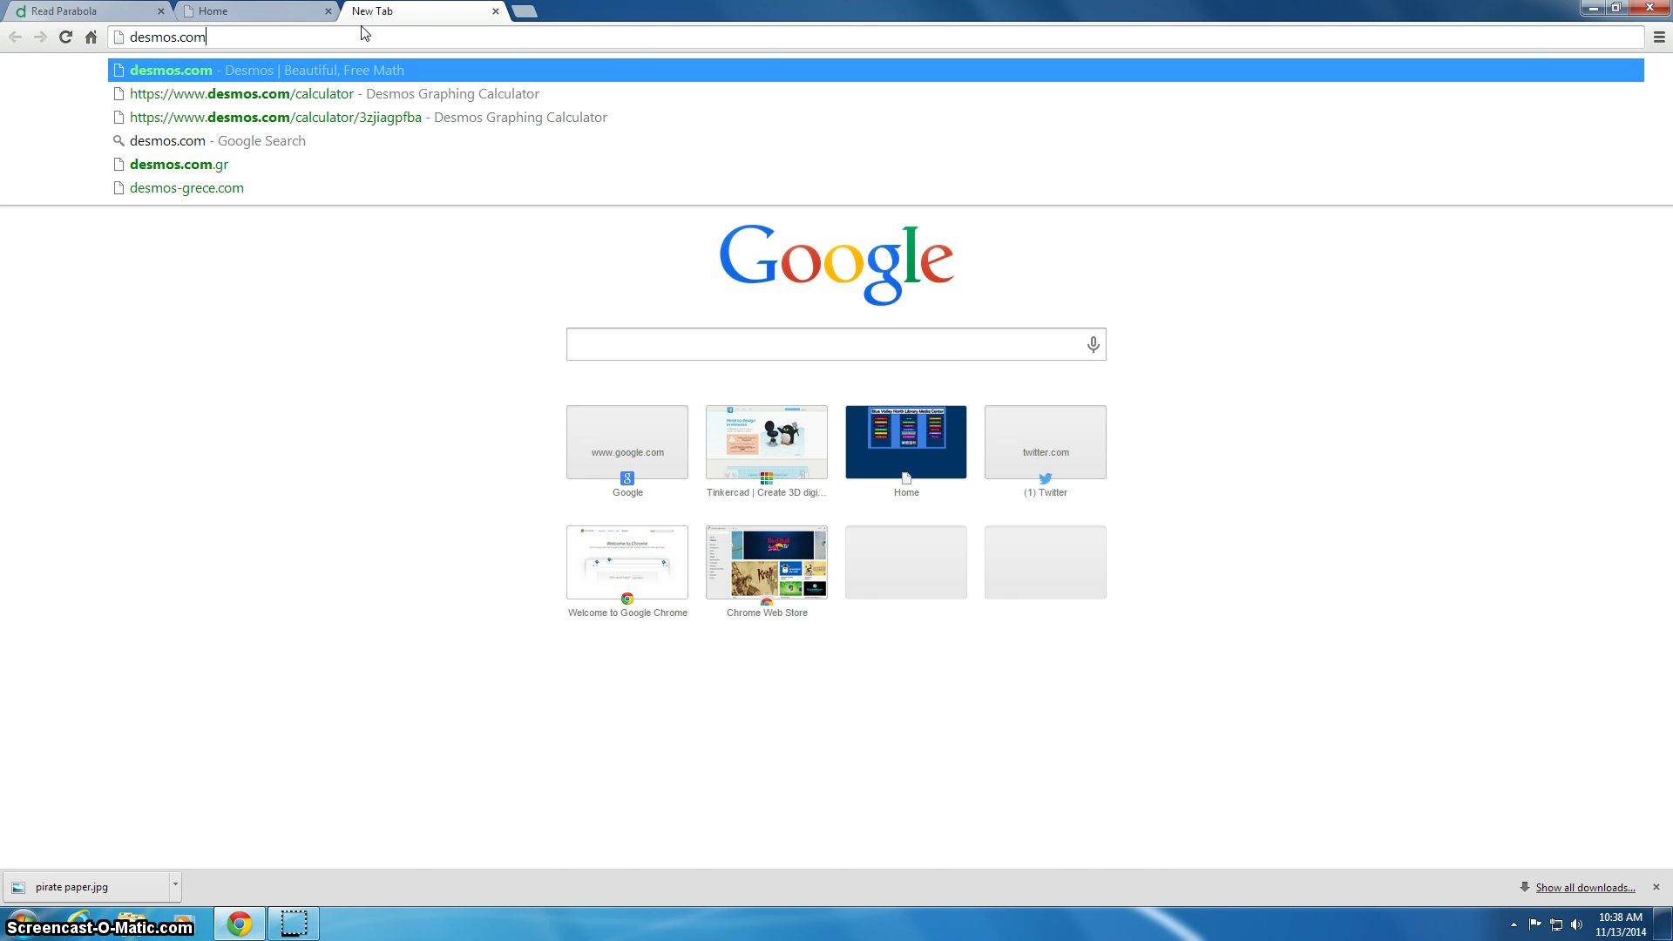
key("Return")
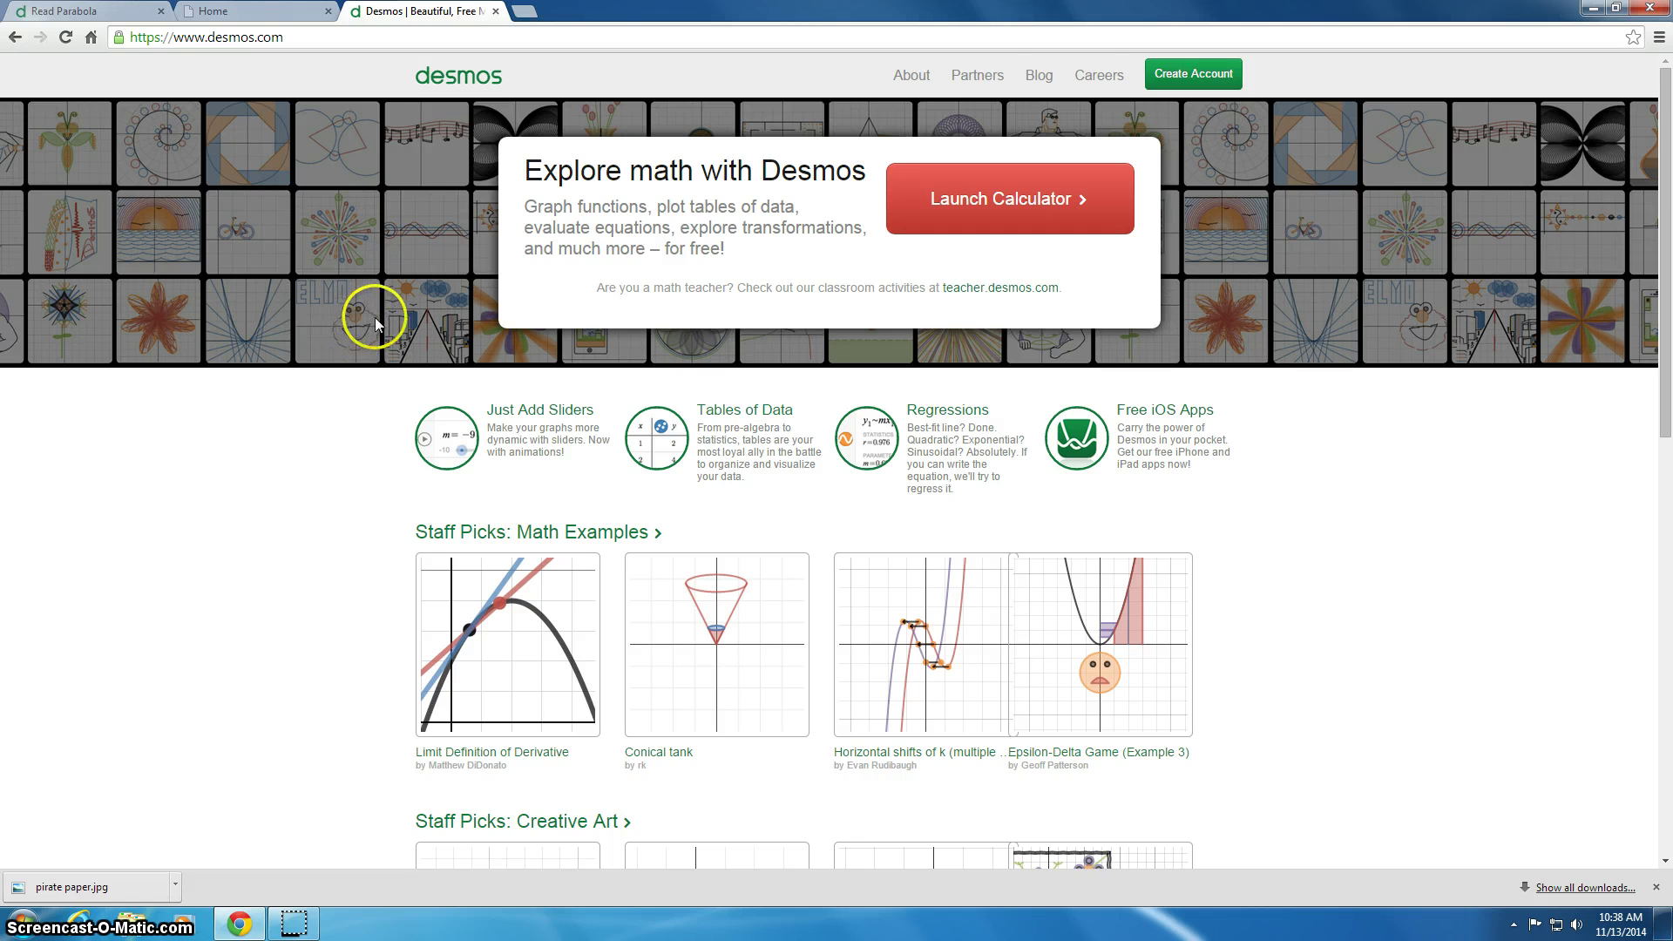
left_click(994, 204)
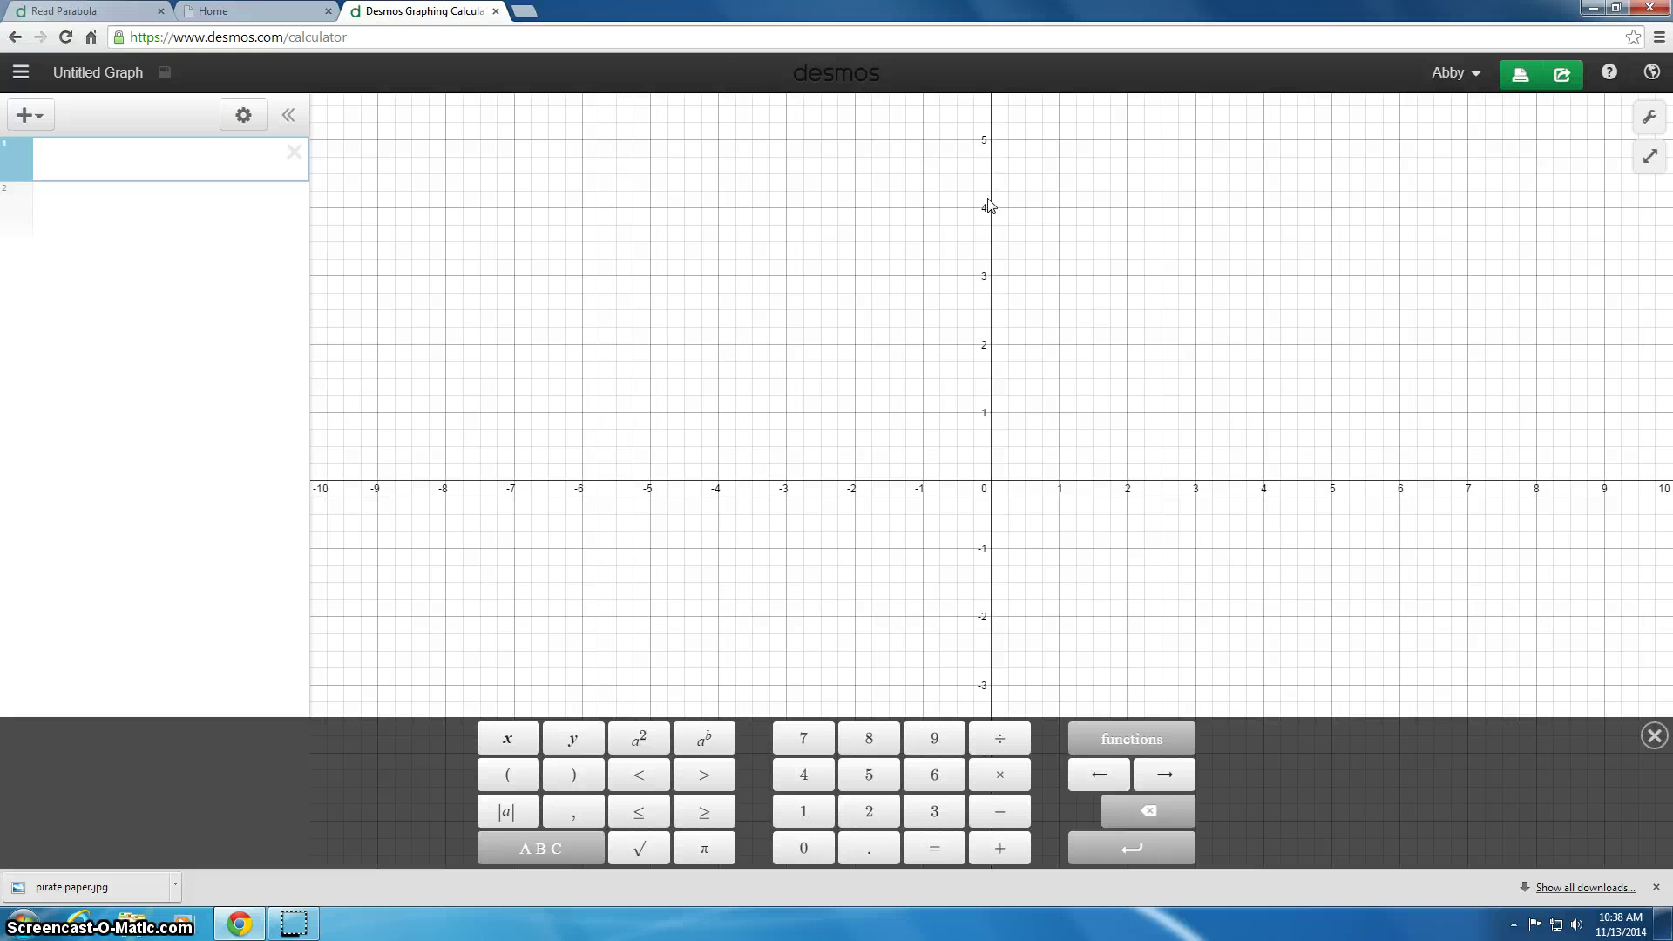
Step: Sign out of the current Desmos account from the header account menu
left_click(1477, 74)
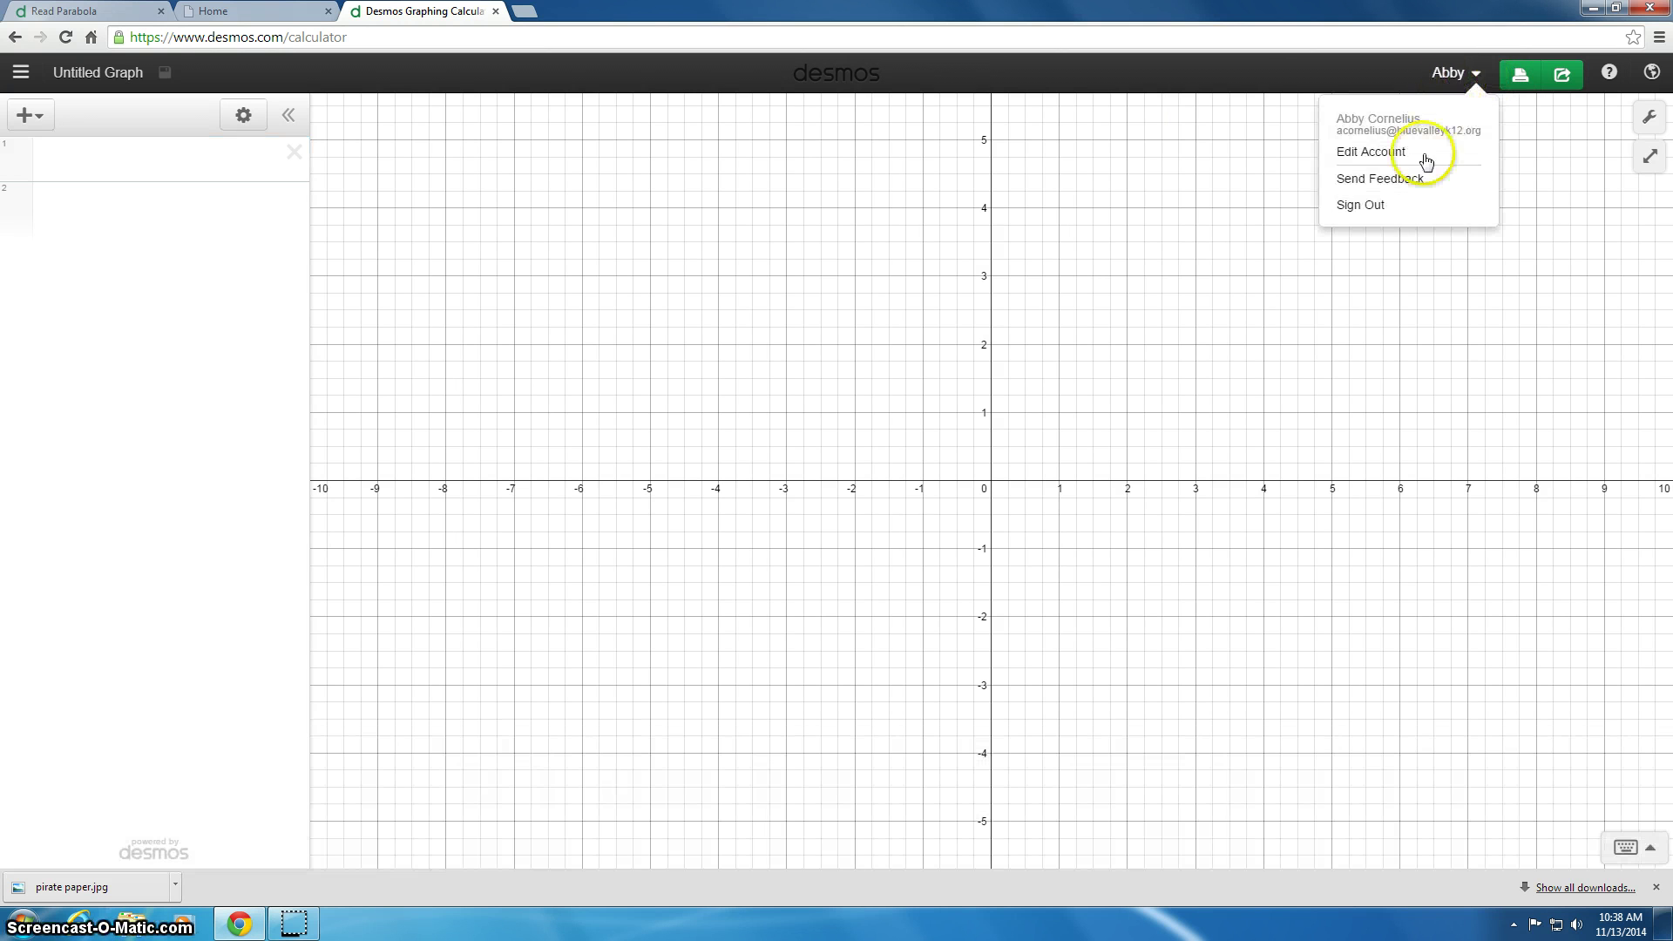
left_click(1393, 209)
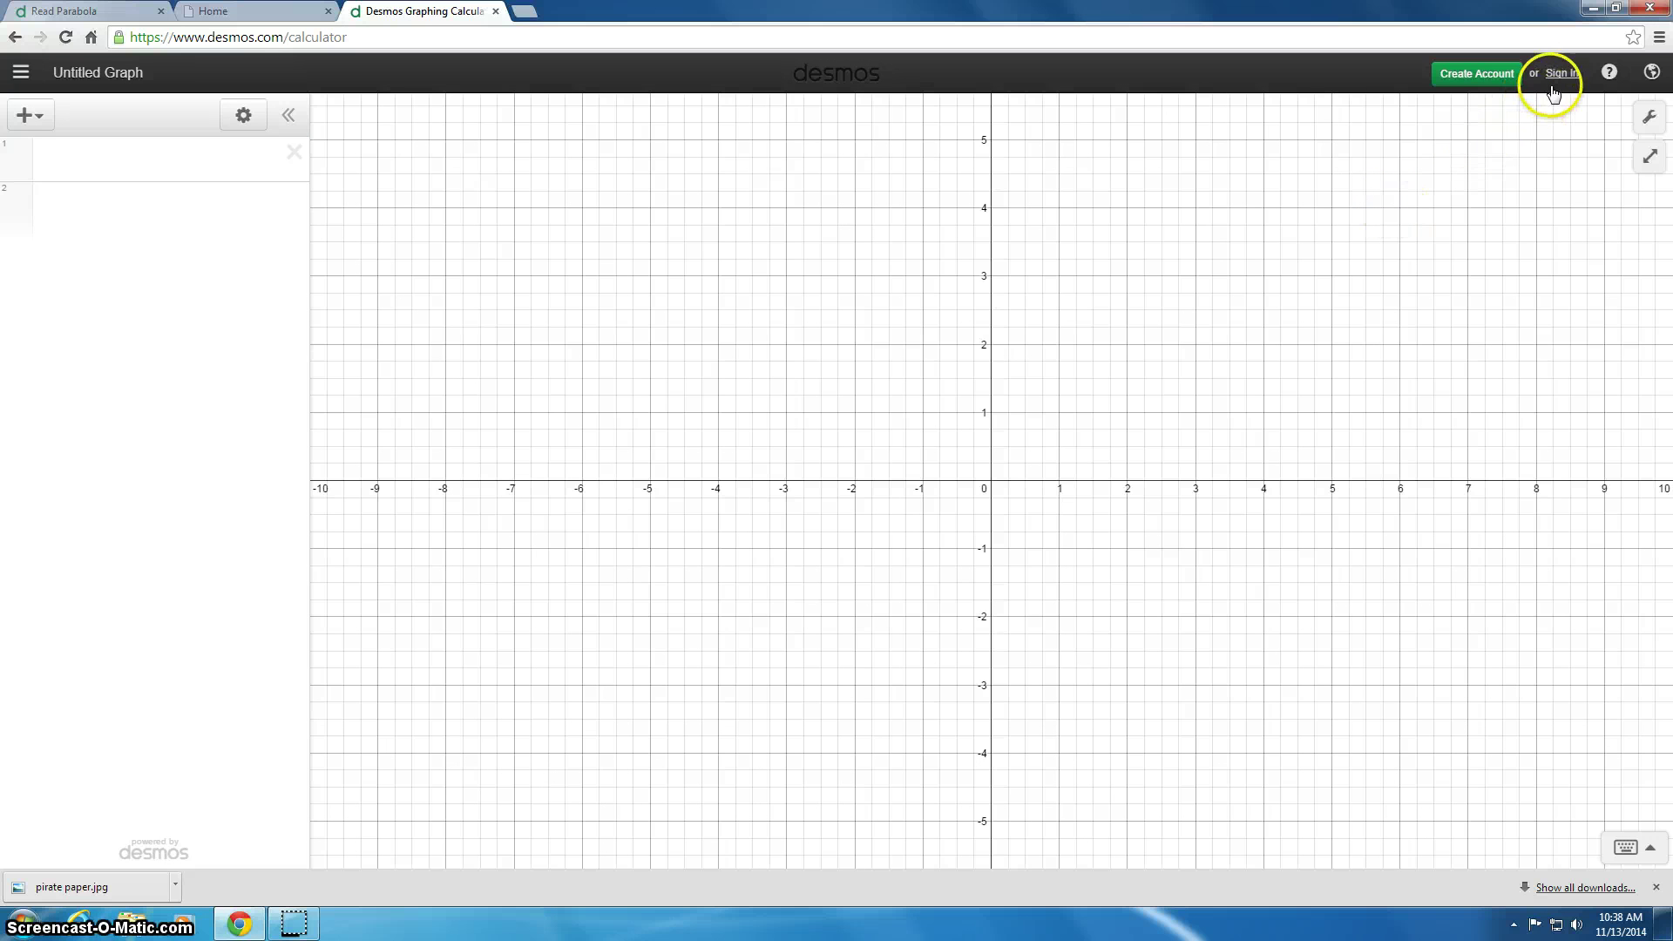
Step: Dismiss the Create Account form and sign in with the account e-mail and password
left_click(1510, 88)
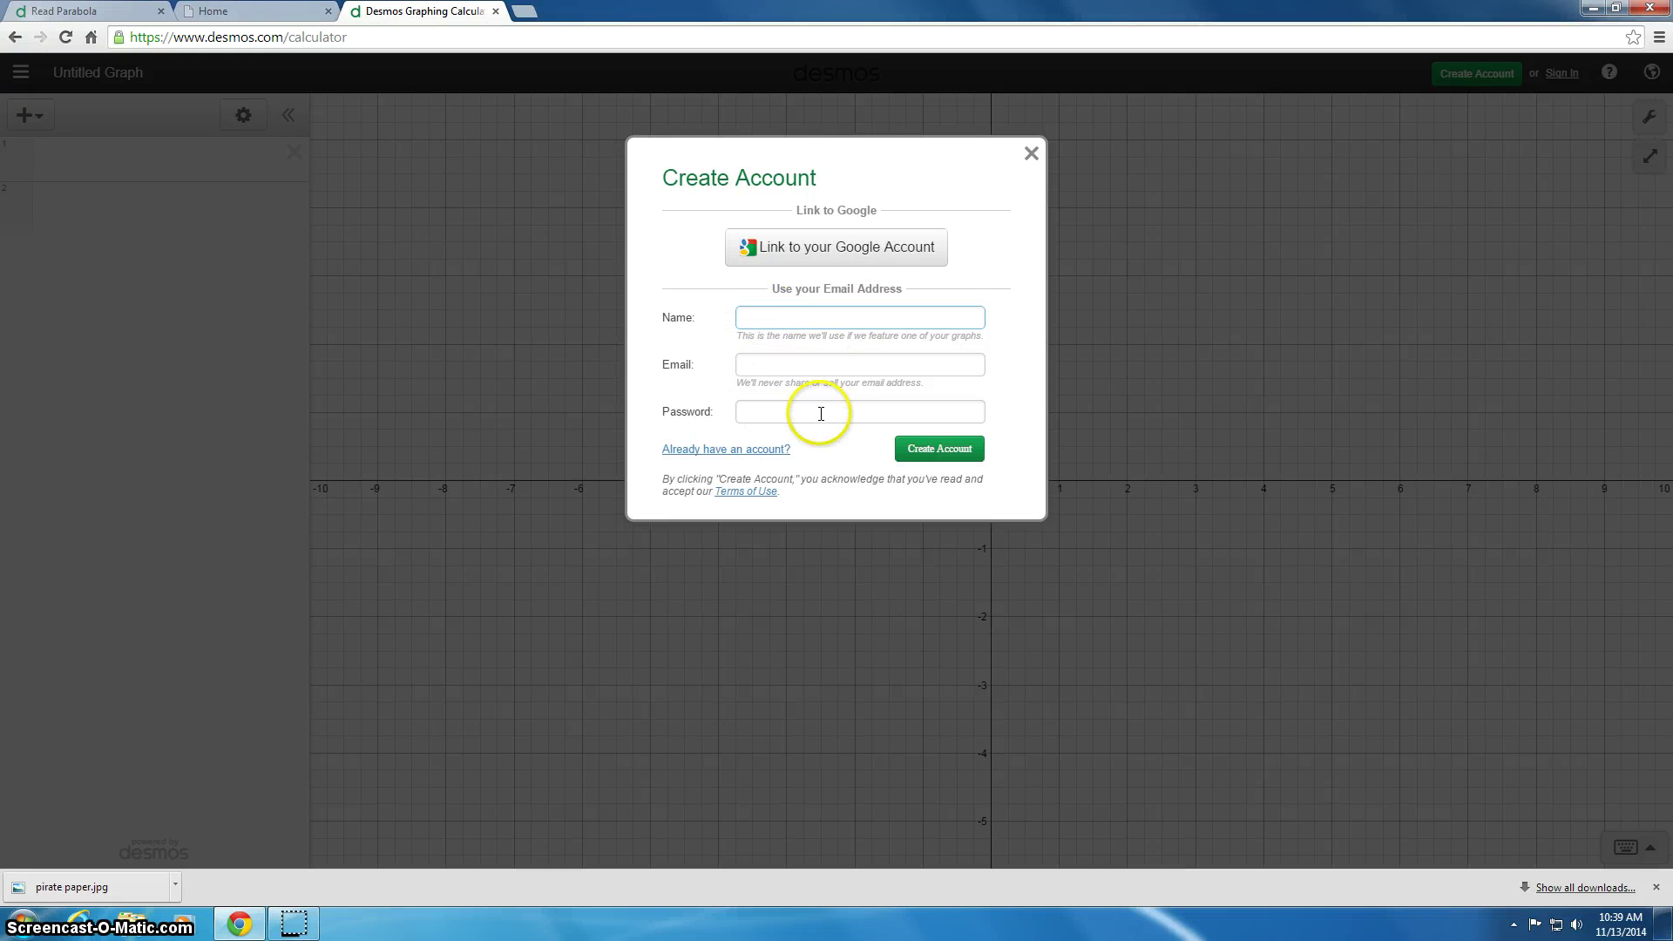
left_click(1032, 154)
left_click(1558, 72)
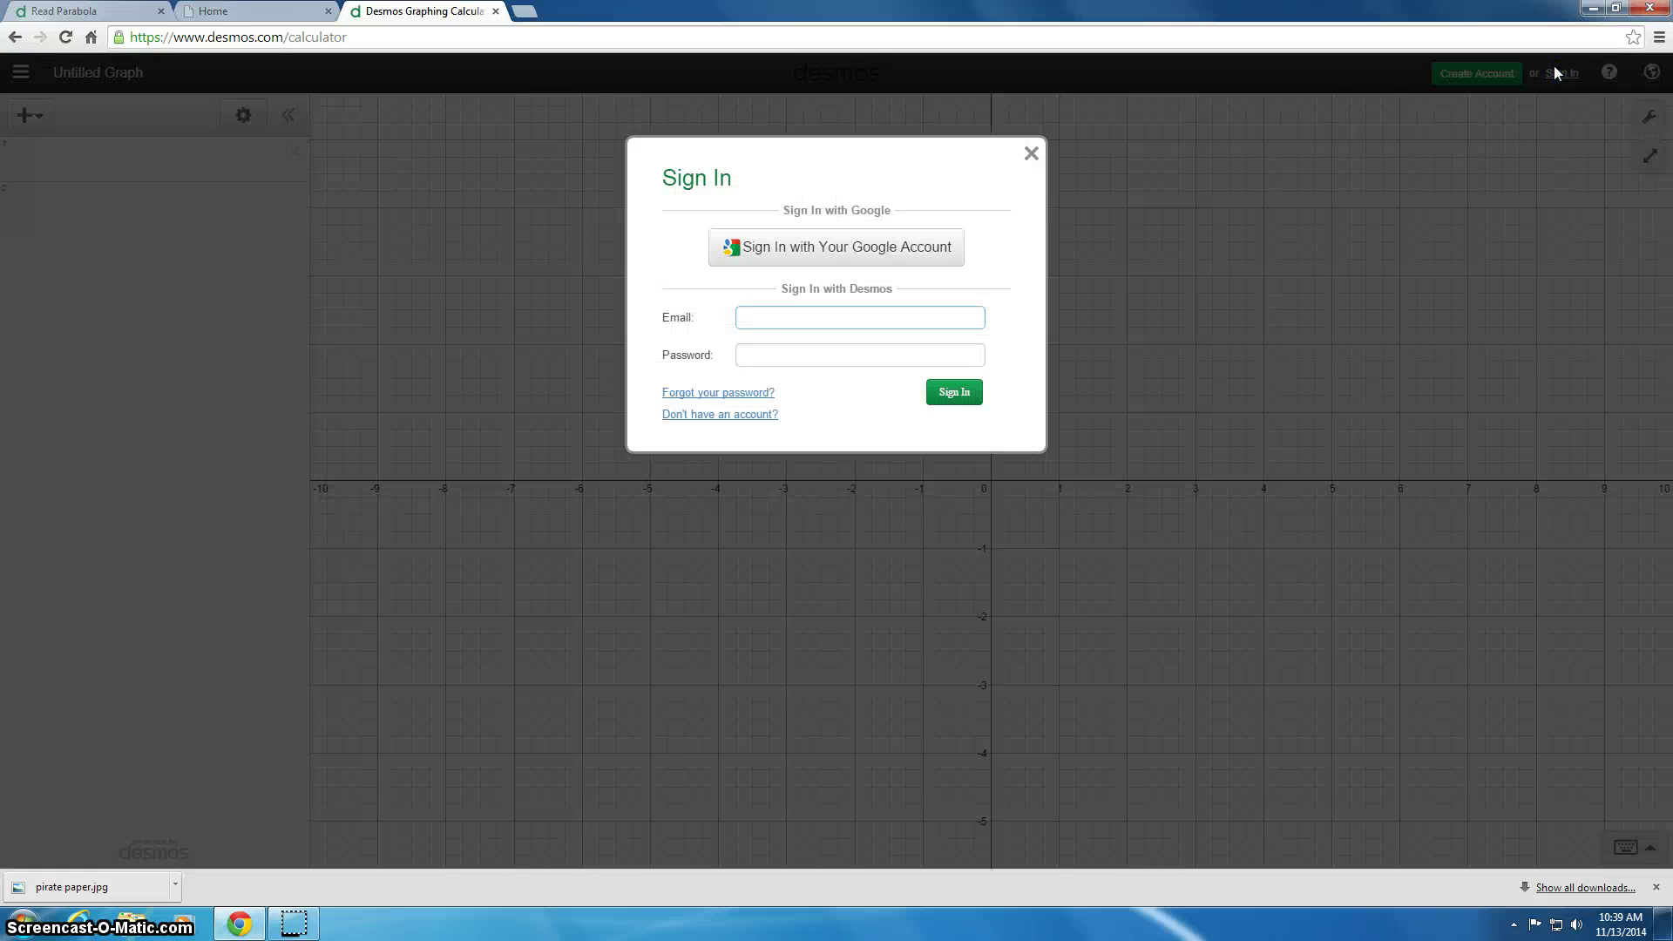
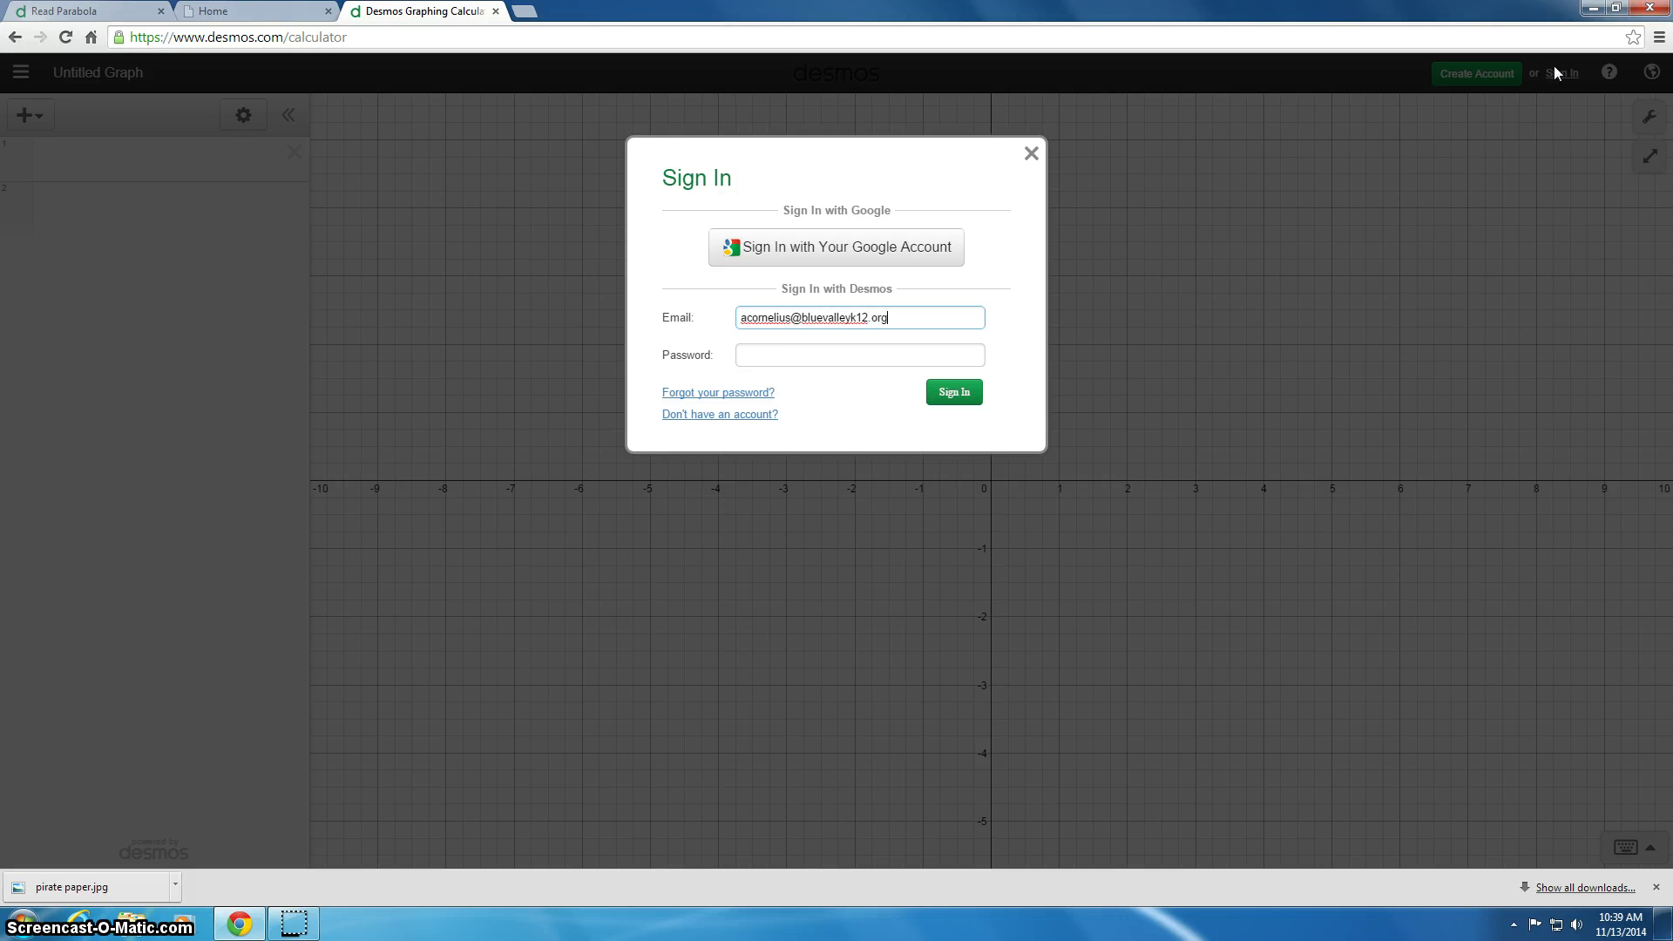
key("Tab")
type("**********")
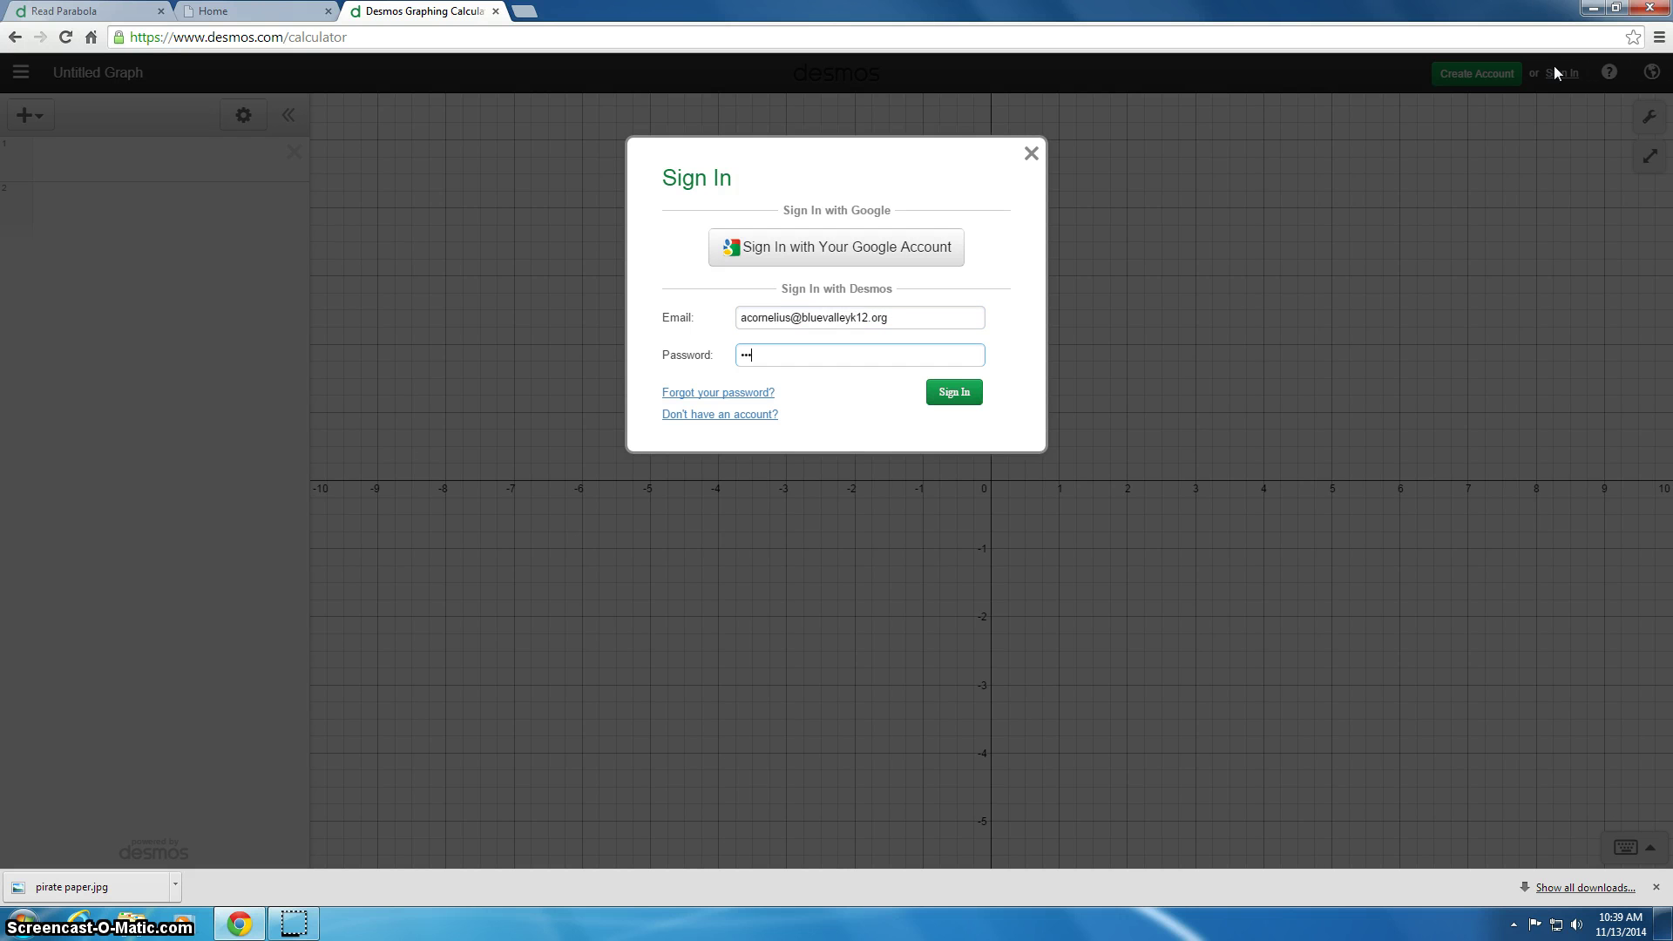
key("Return")
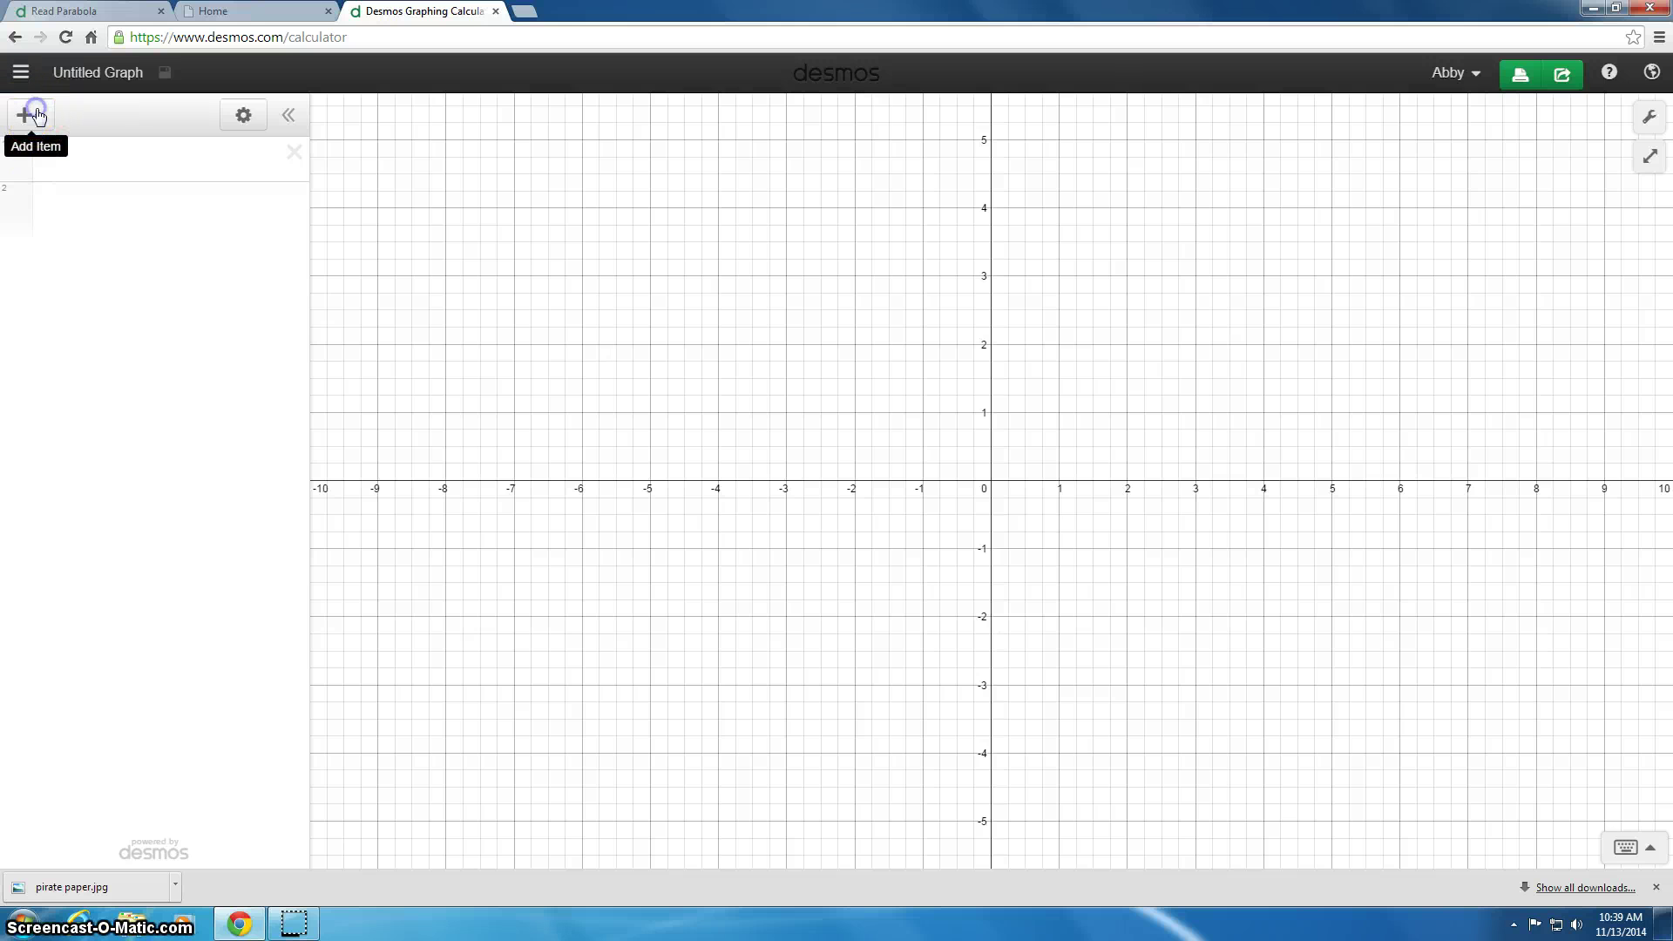
Step: Add the 'read photo2' image file to the graph as a new image item
left_click(35, 116)
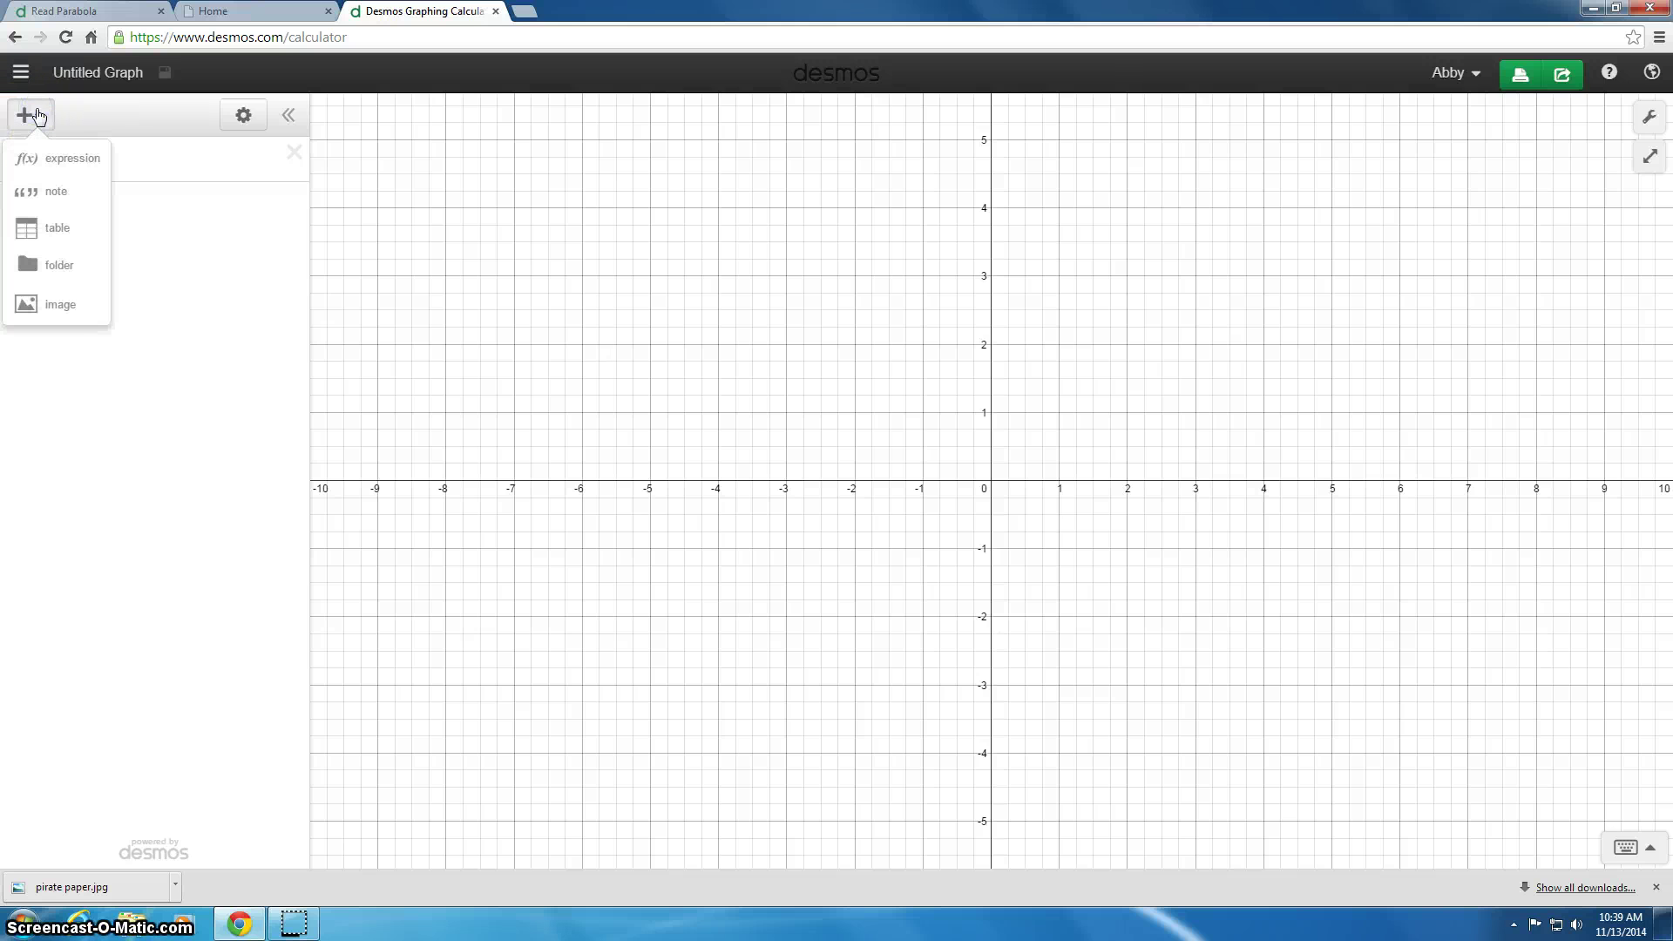
left_click(61, 306)
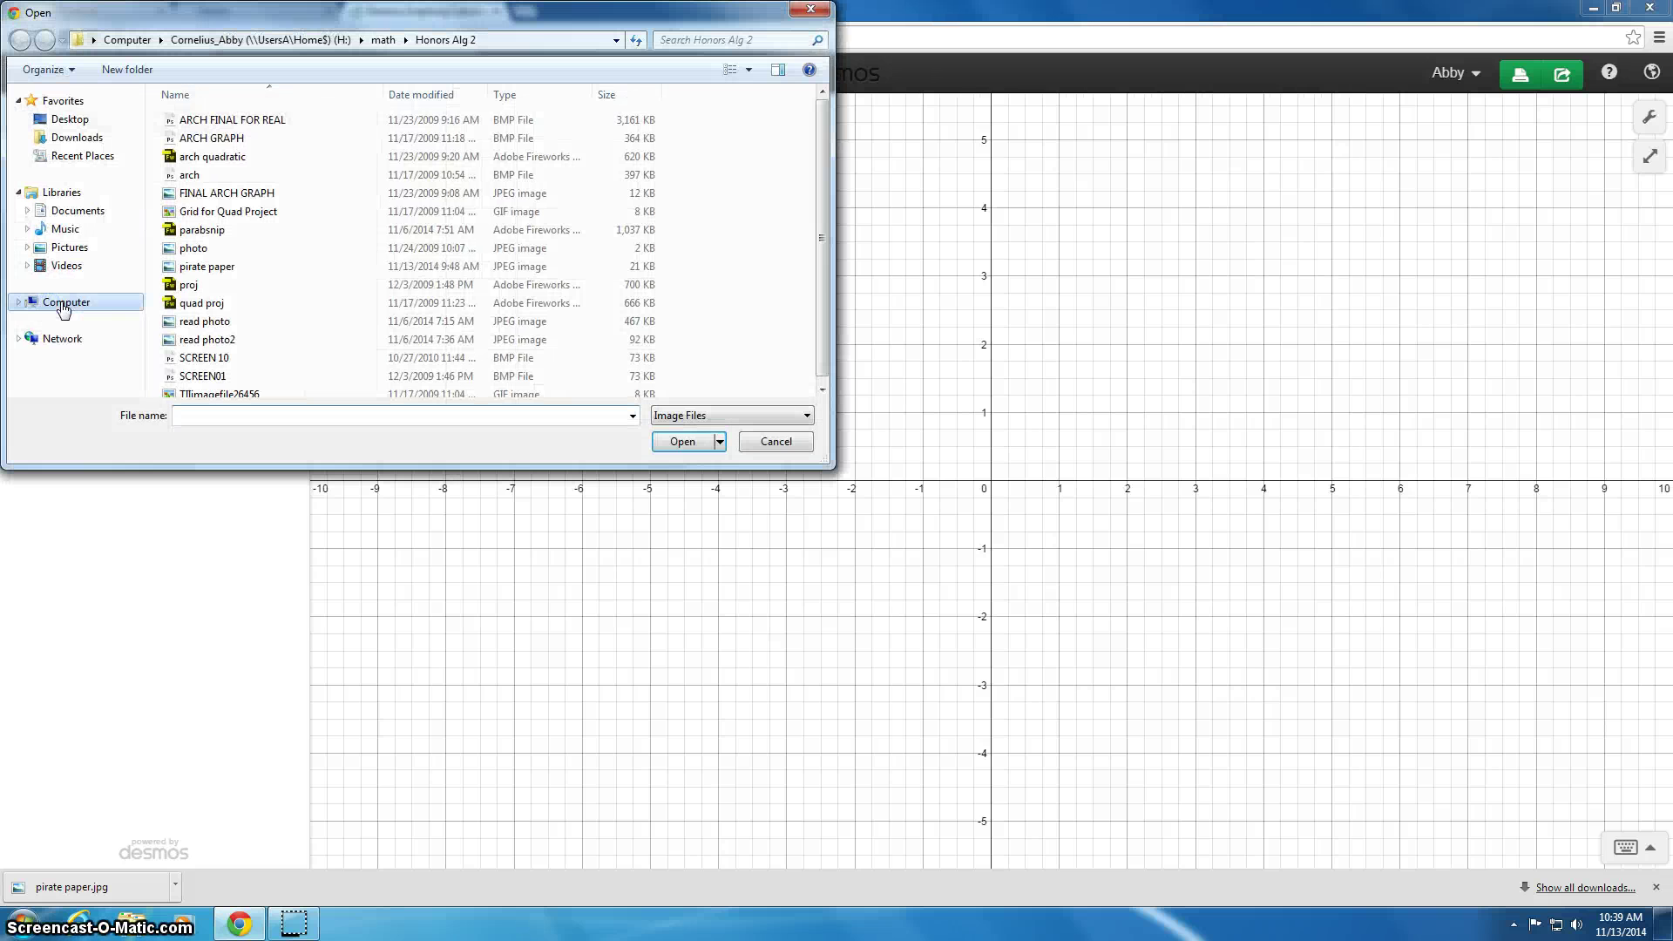
left_click(231, 341)
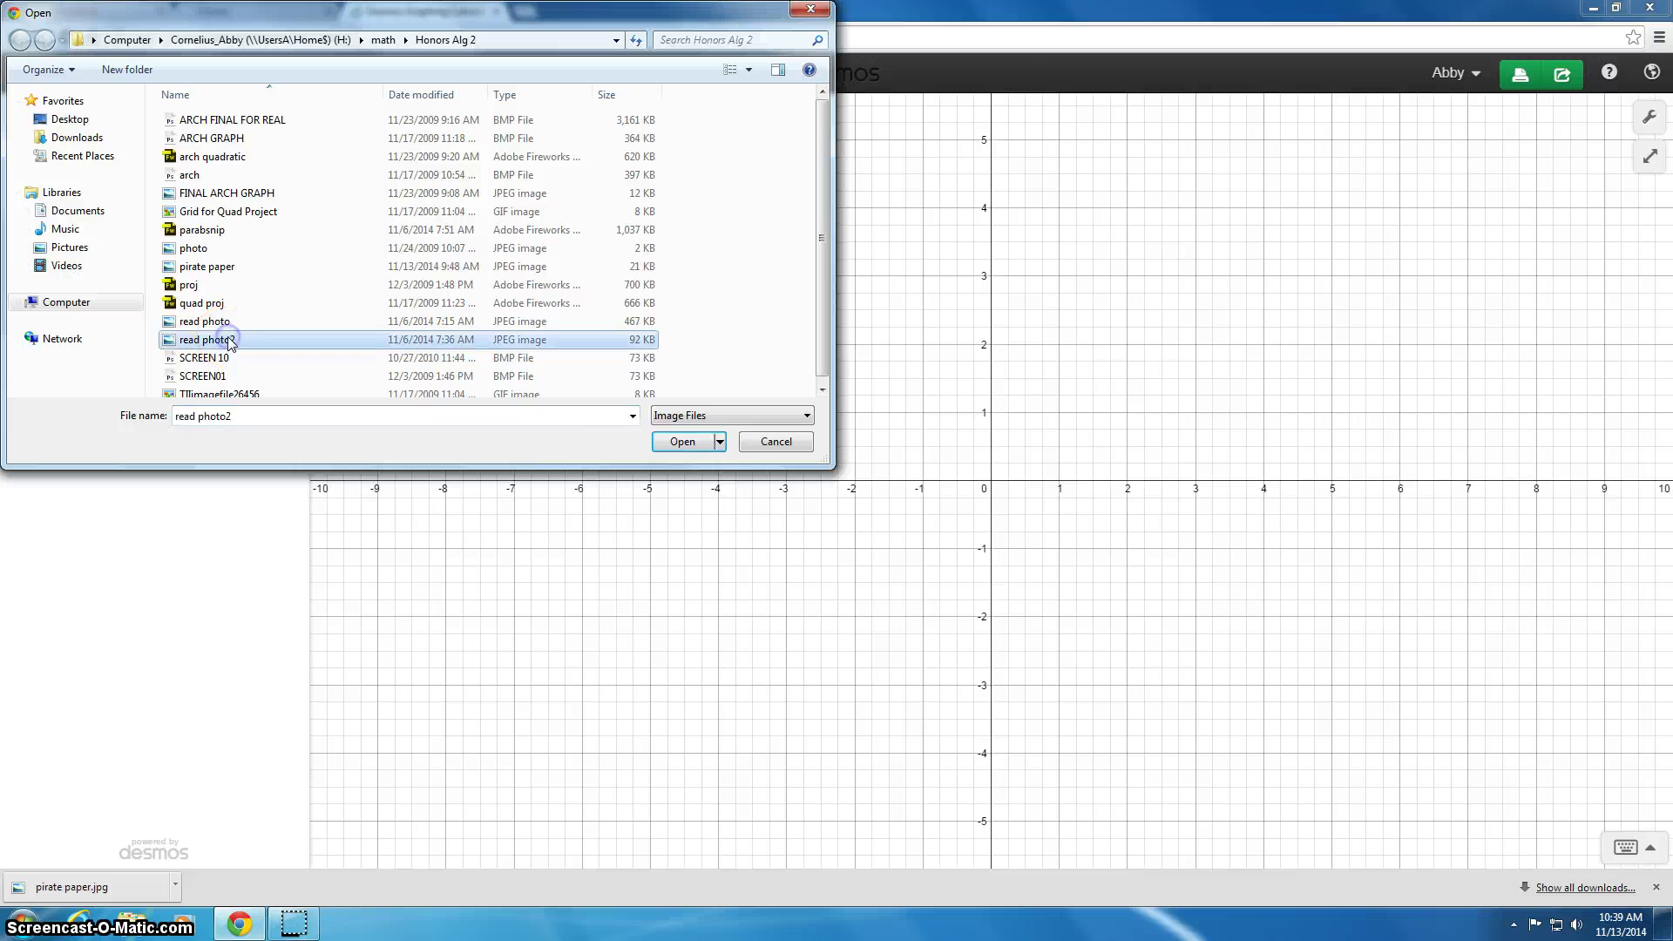
left_click(684, 441)
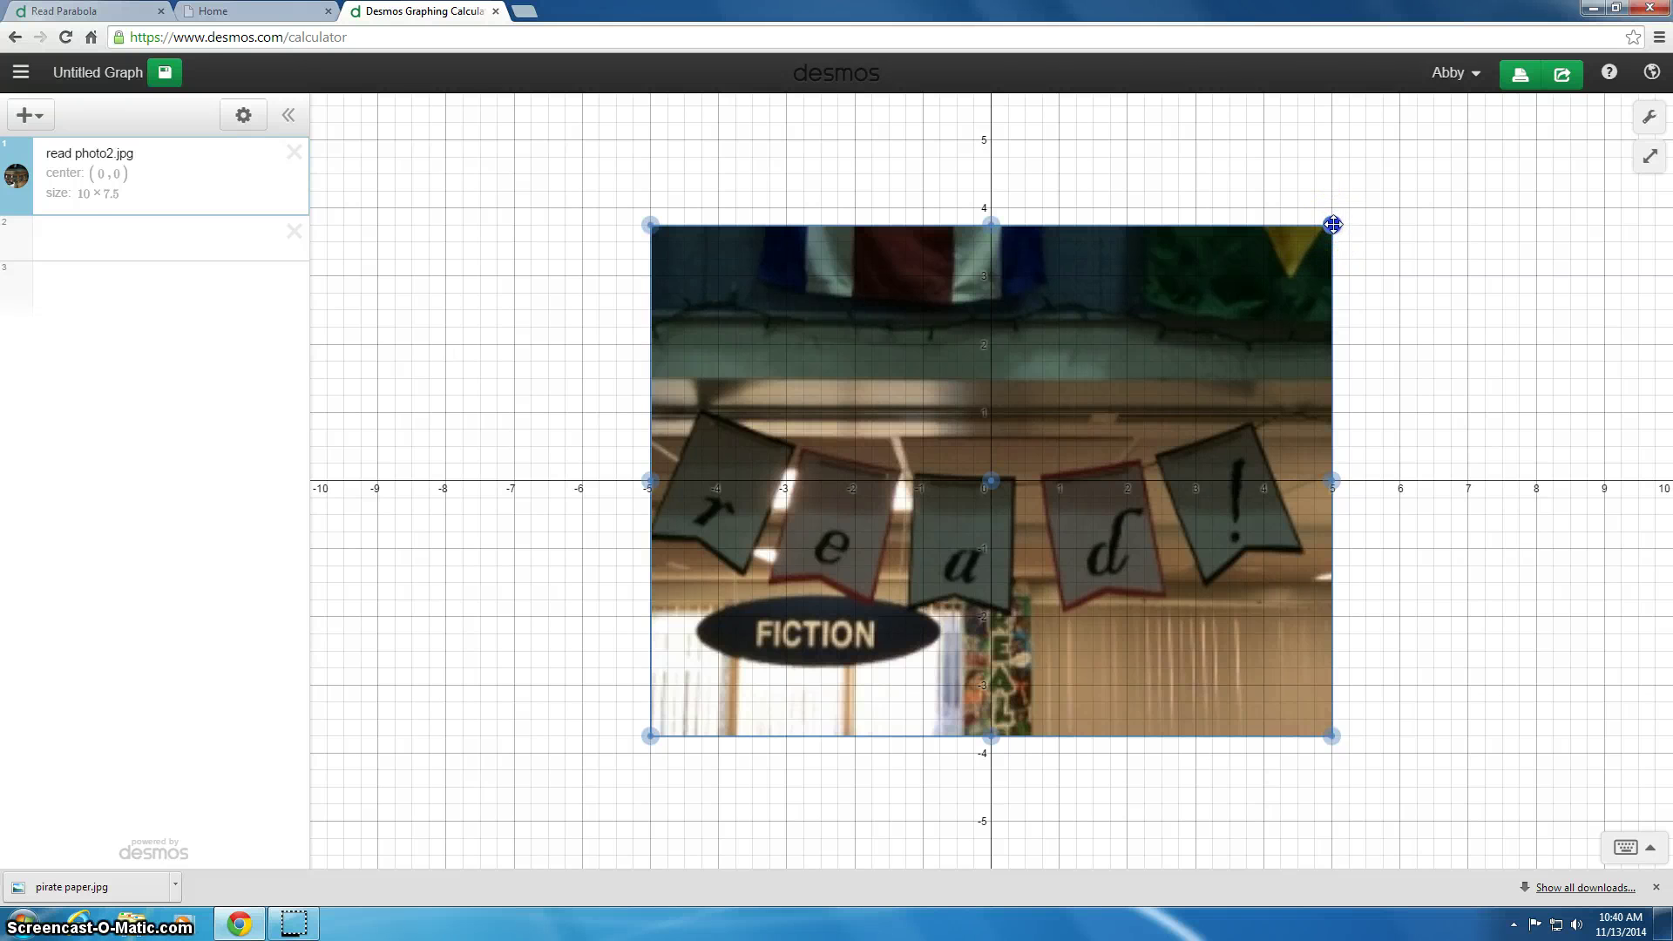
Step: Enlarge the read photo2 banner to 13.5 × 10.13, spanning about x = -7 to 7
left_click_drag(1333, 224, 1452, 172)
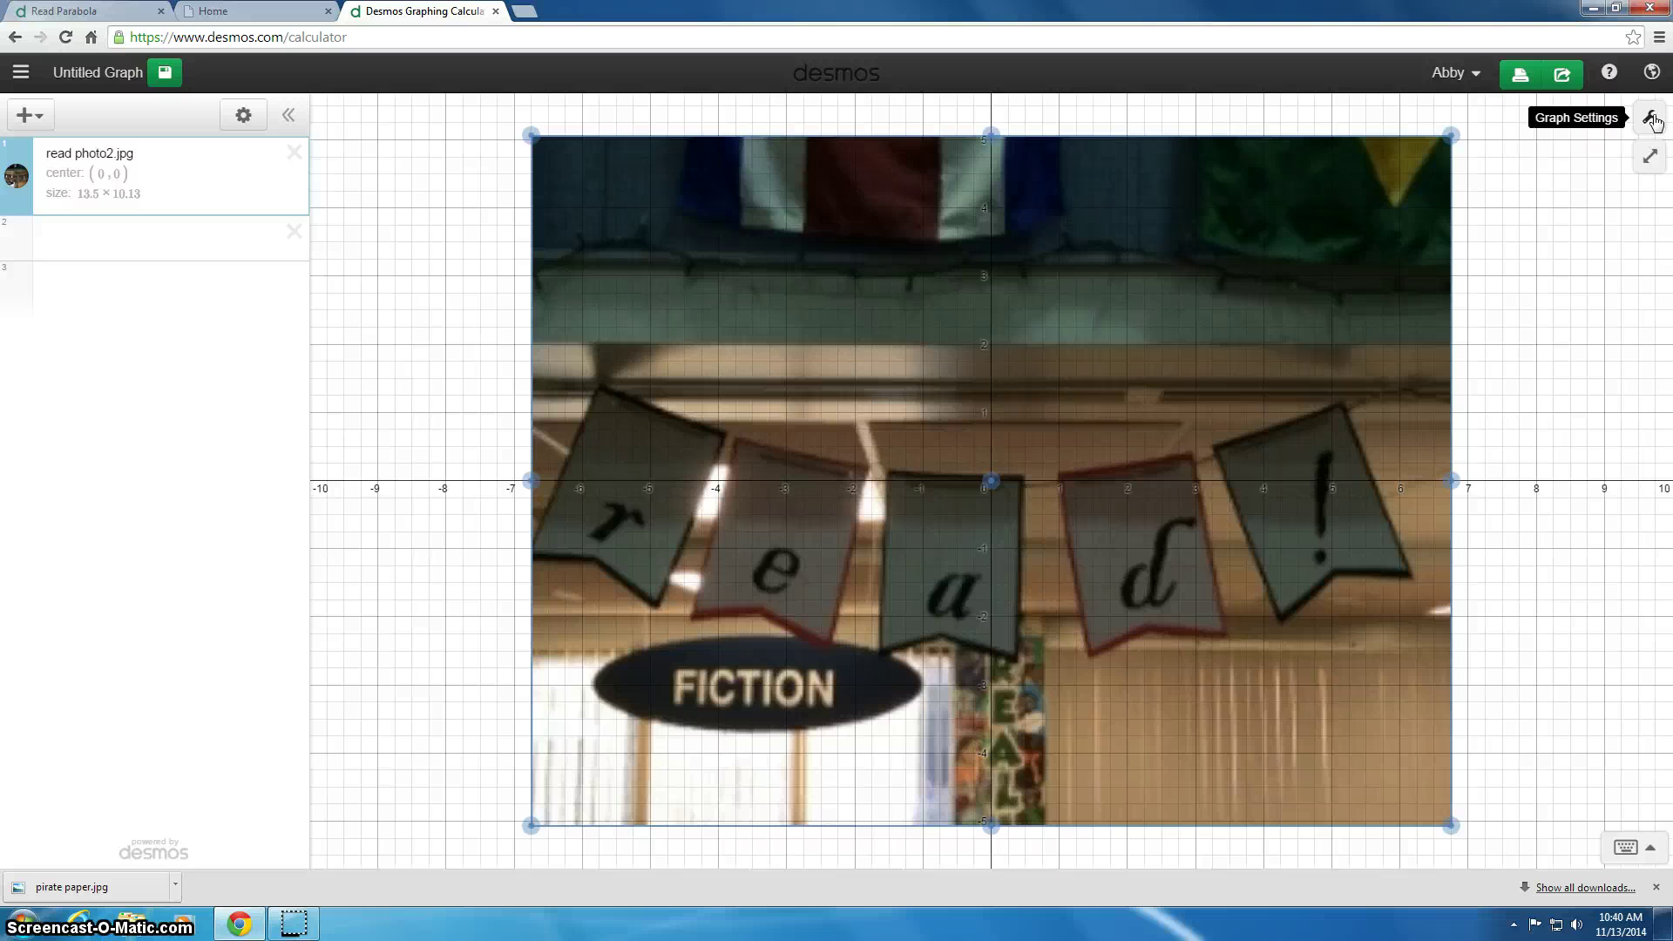
Step: Set the y-axis range to -10 to 10 and both x and y grid steps to 1
left_click(1652, 120)
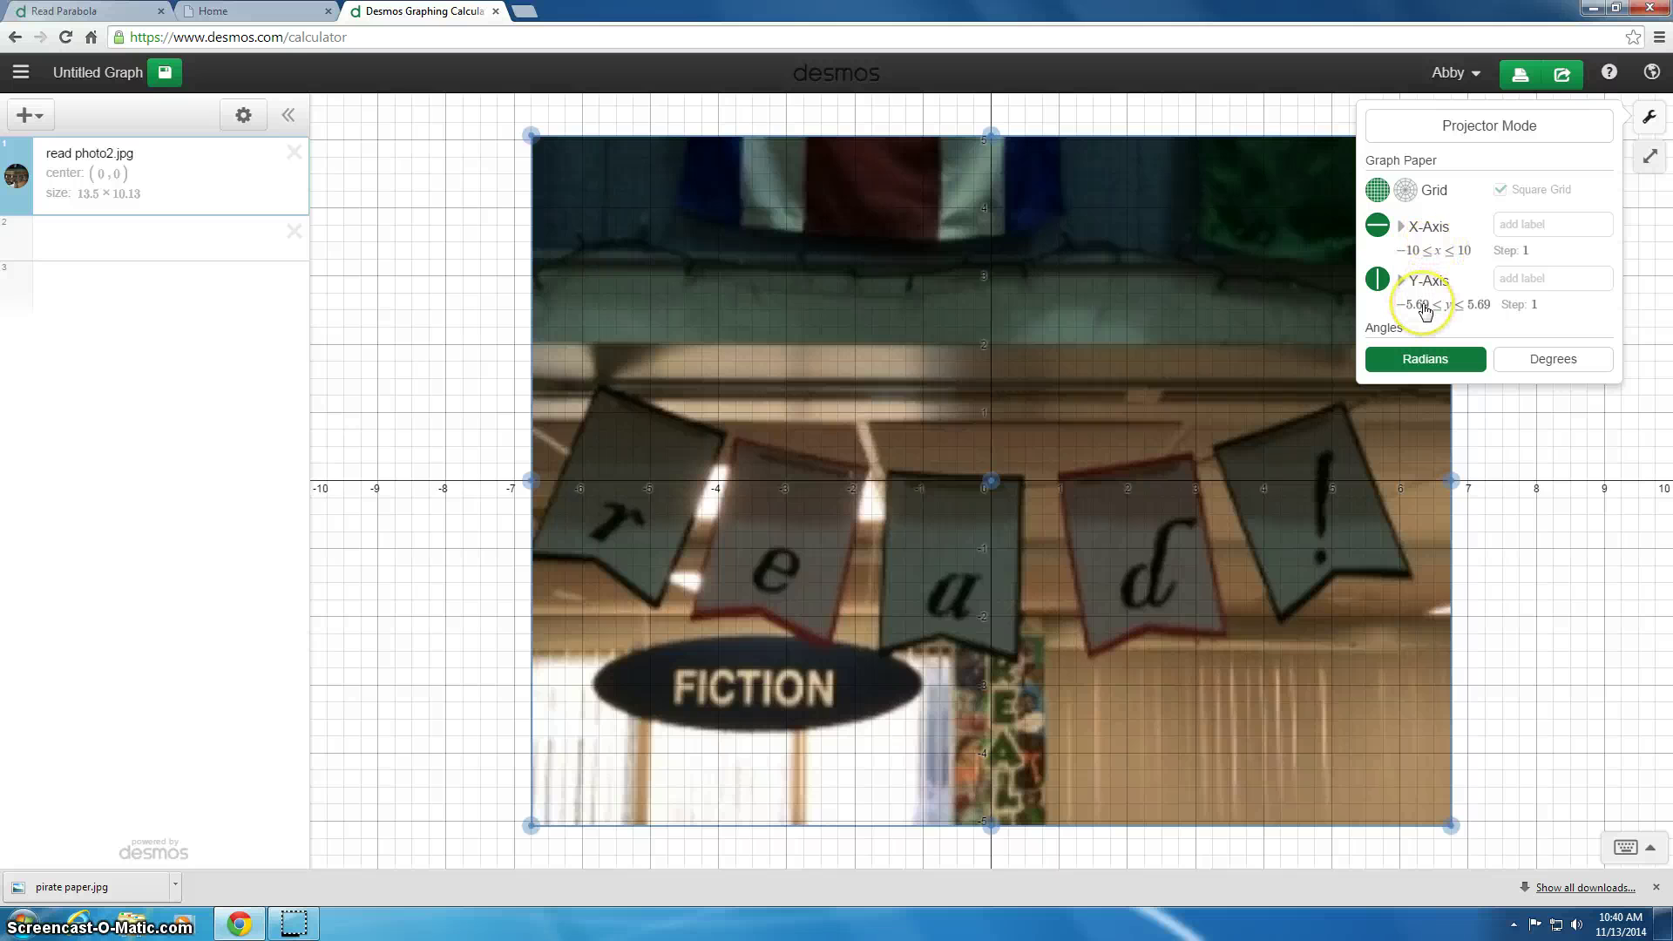
left_click(1423, 305)
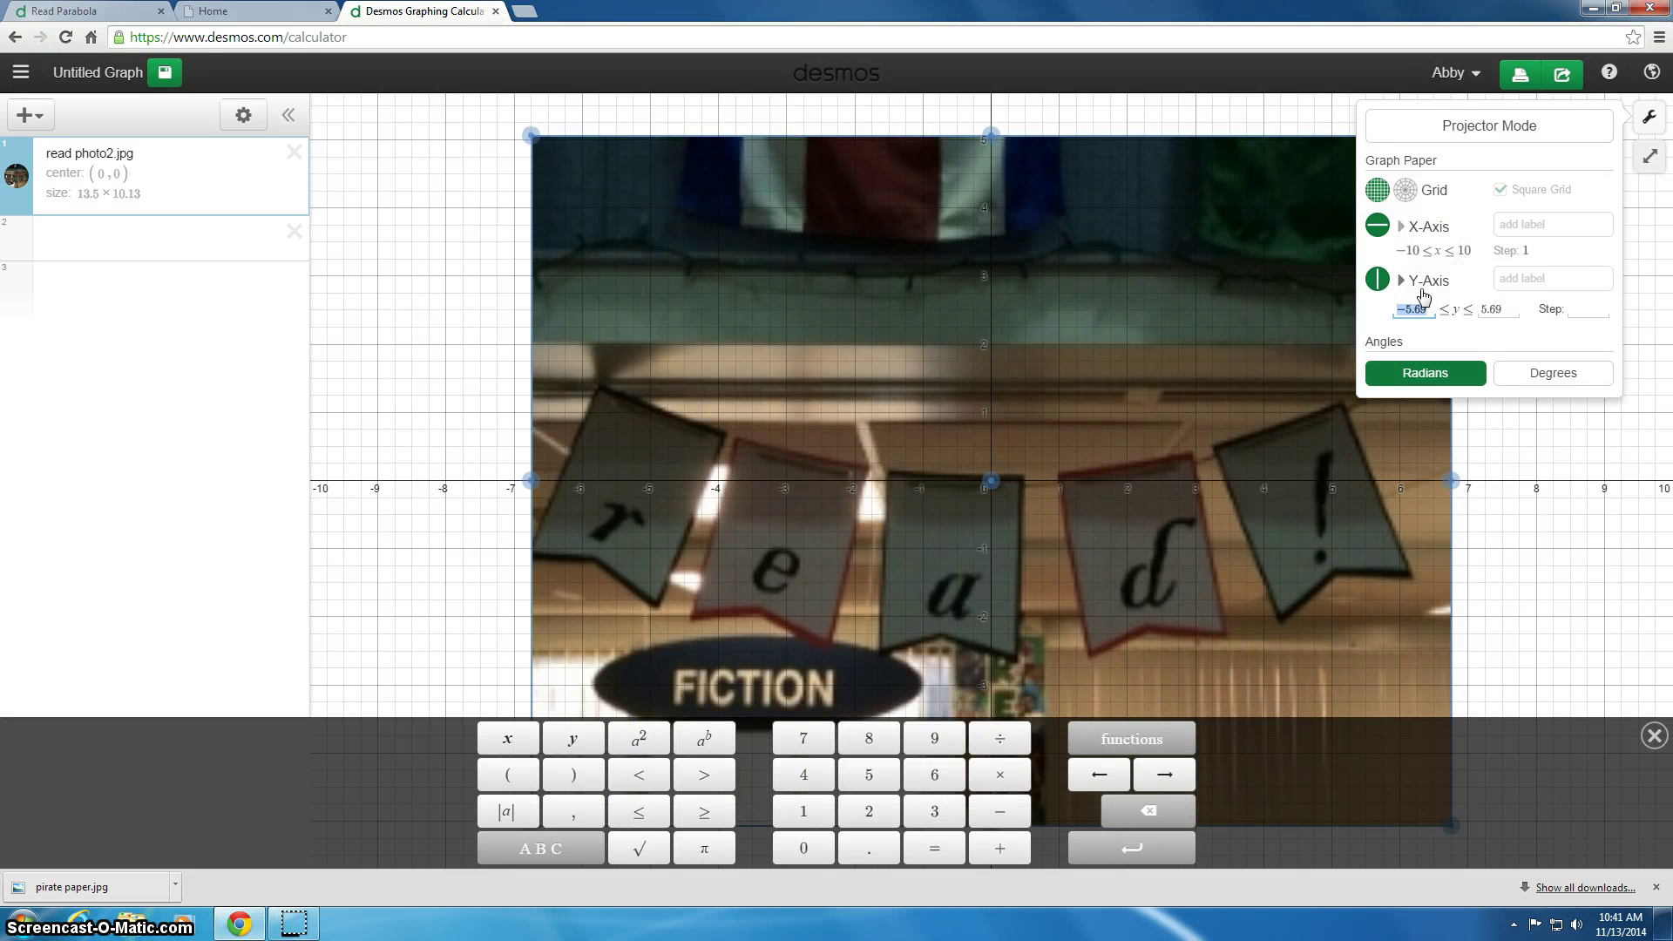
type("-10")
left_click(1497, 310)
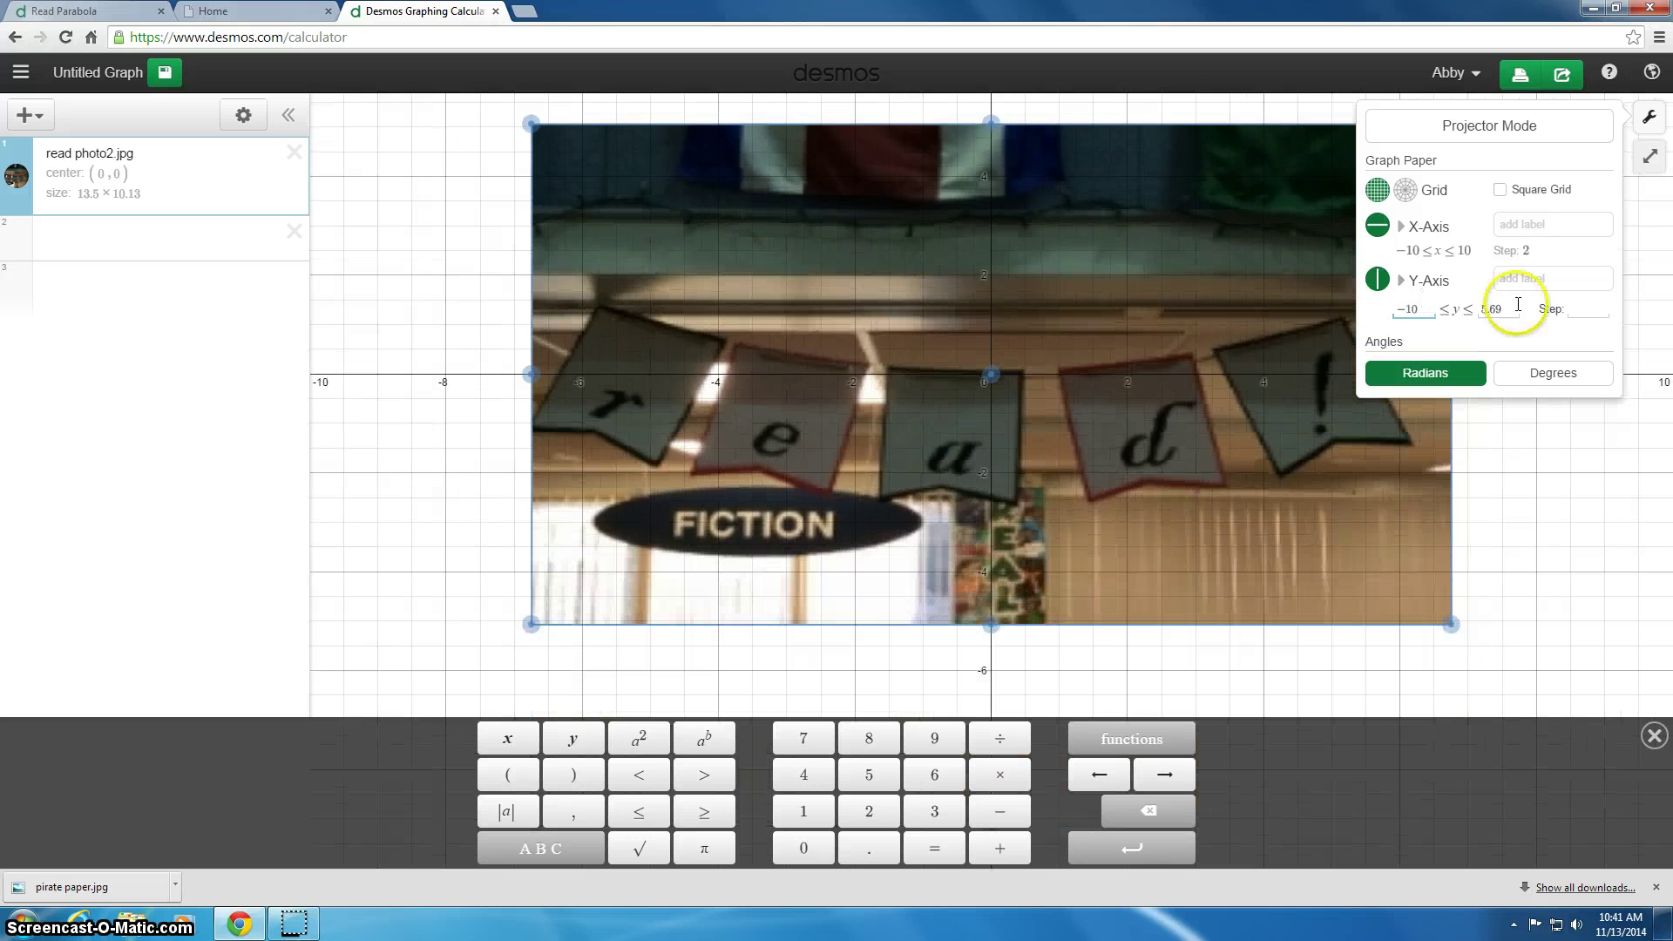
type("10")
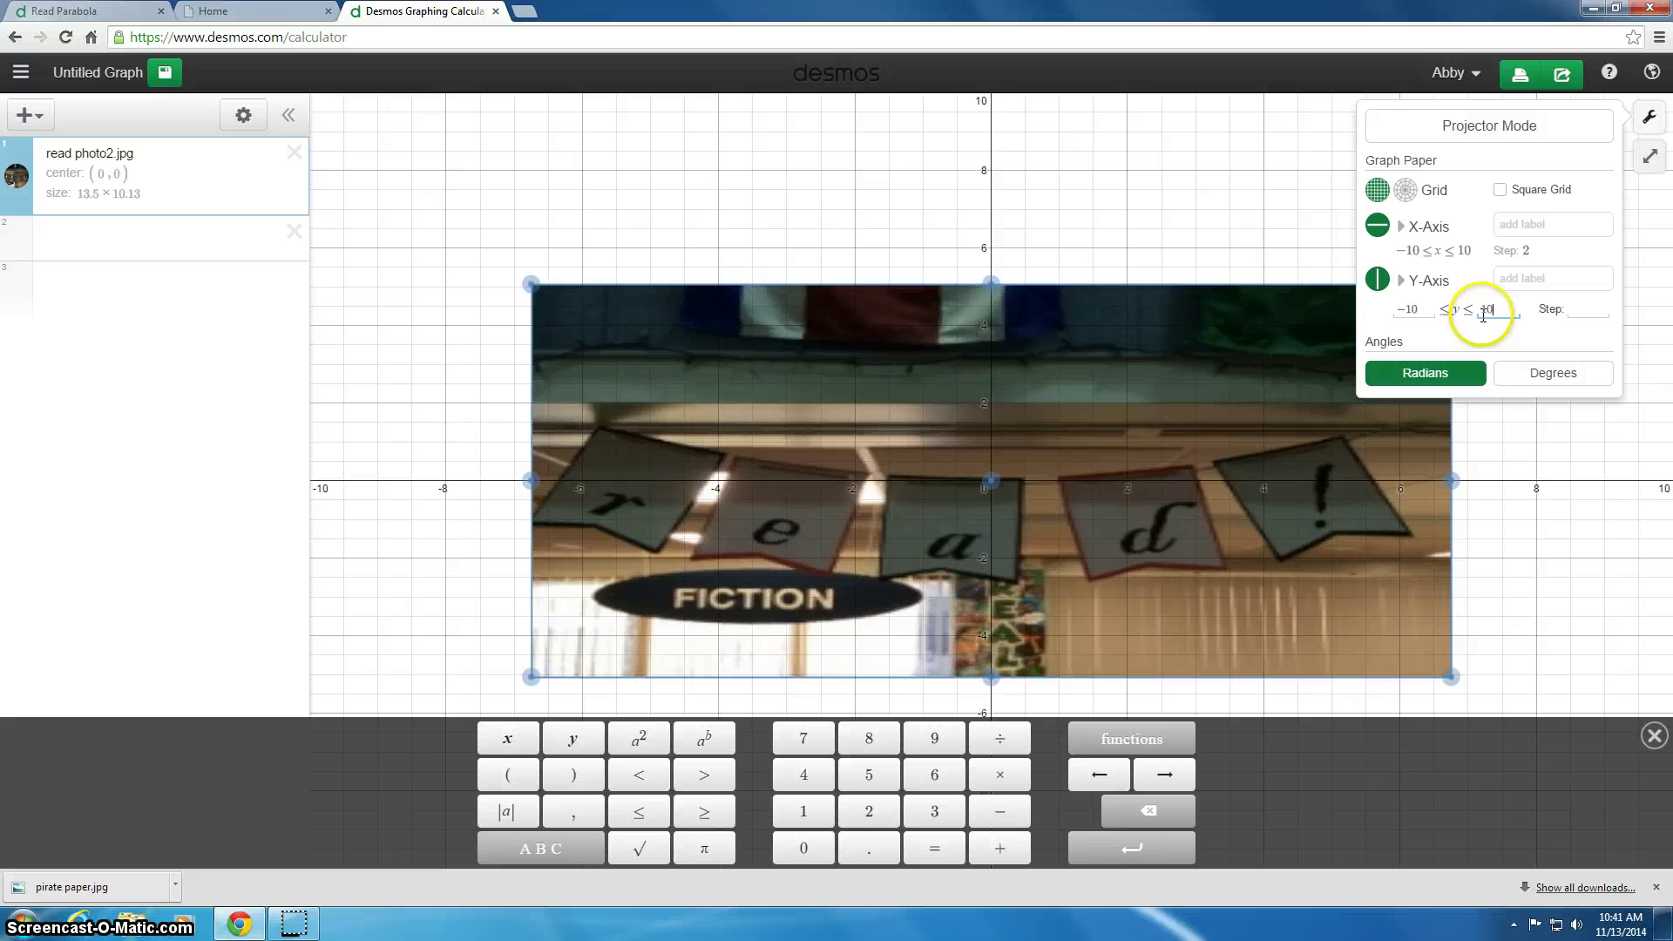
left_click(1534, 252)
type("1")
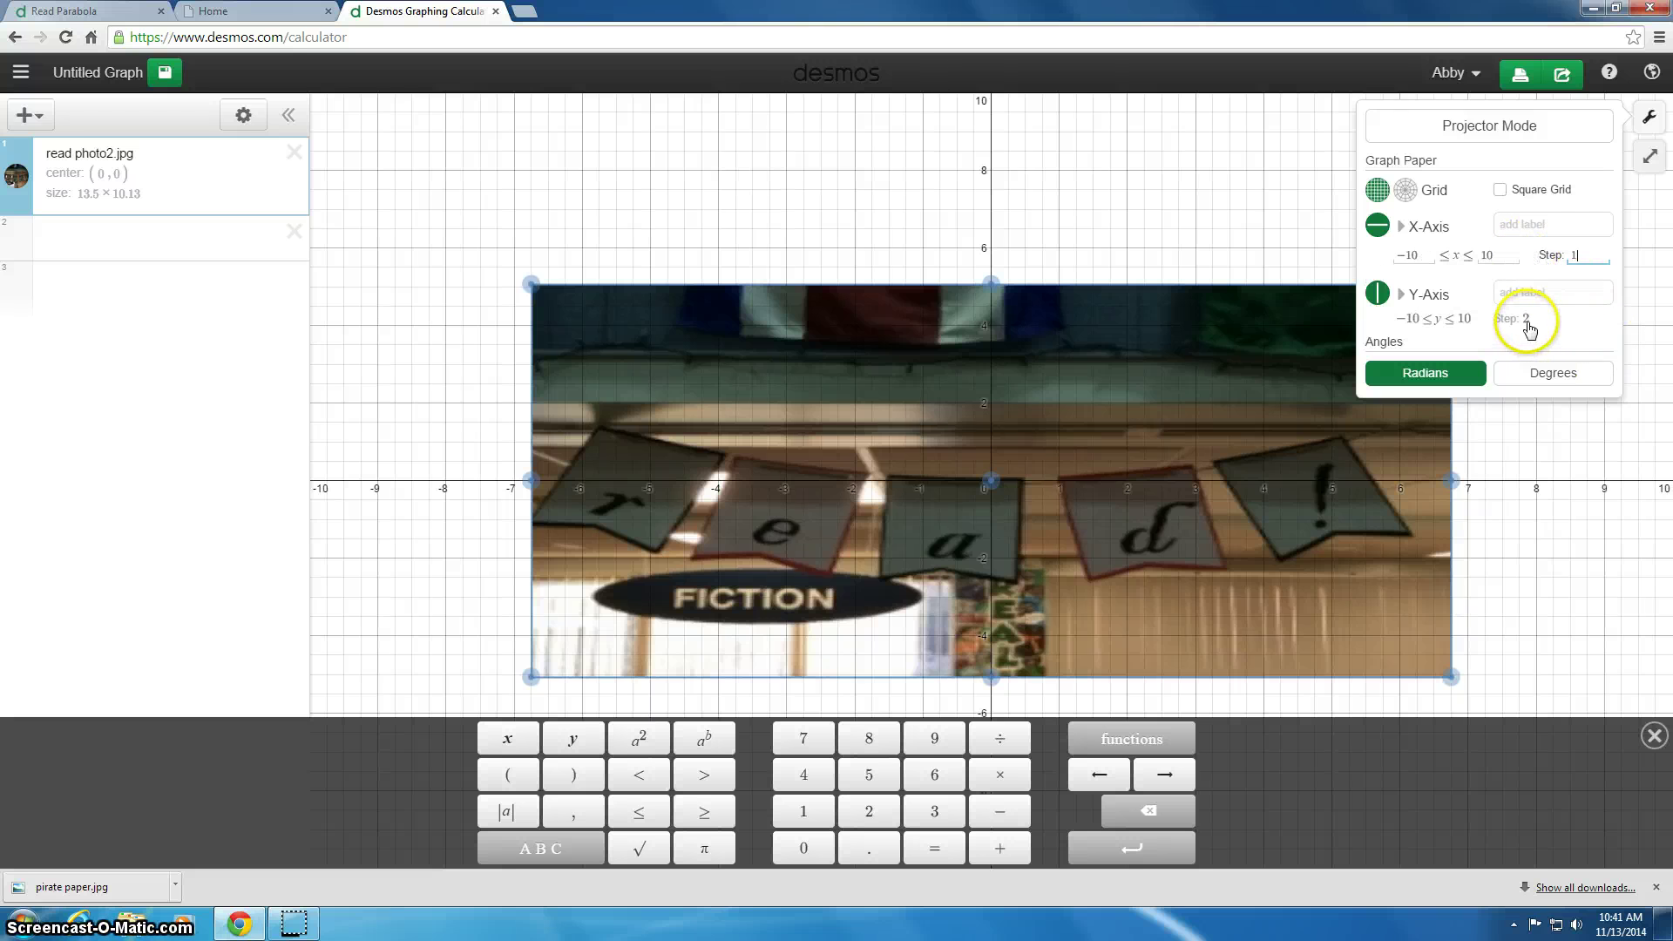
left_click(1531, 318)
type("1")
left_click(1537, 460)
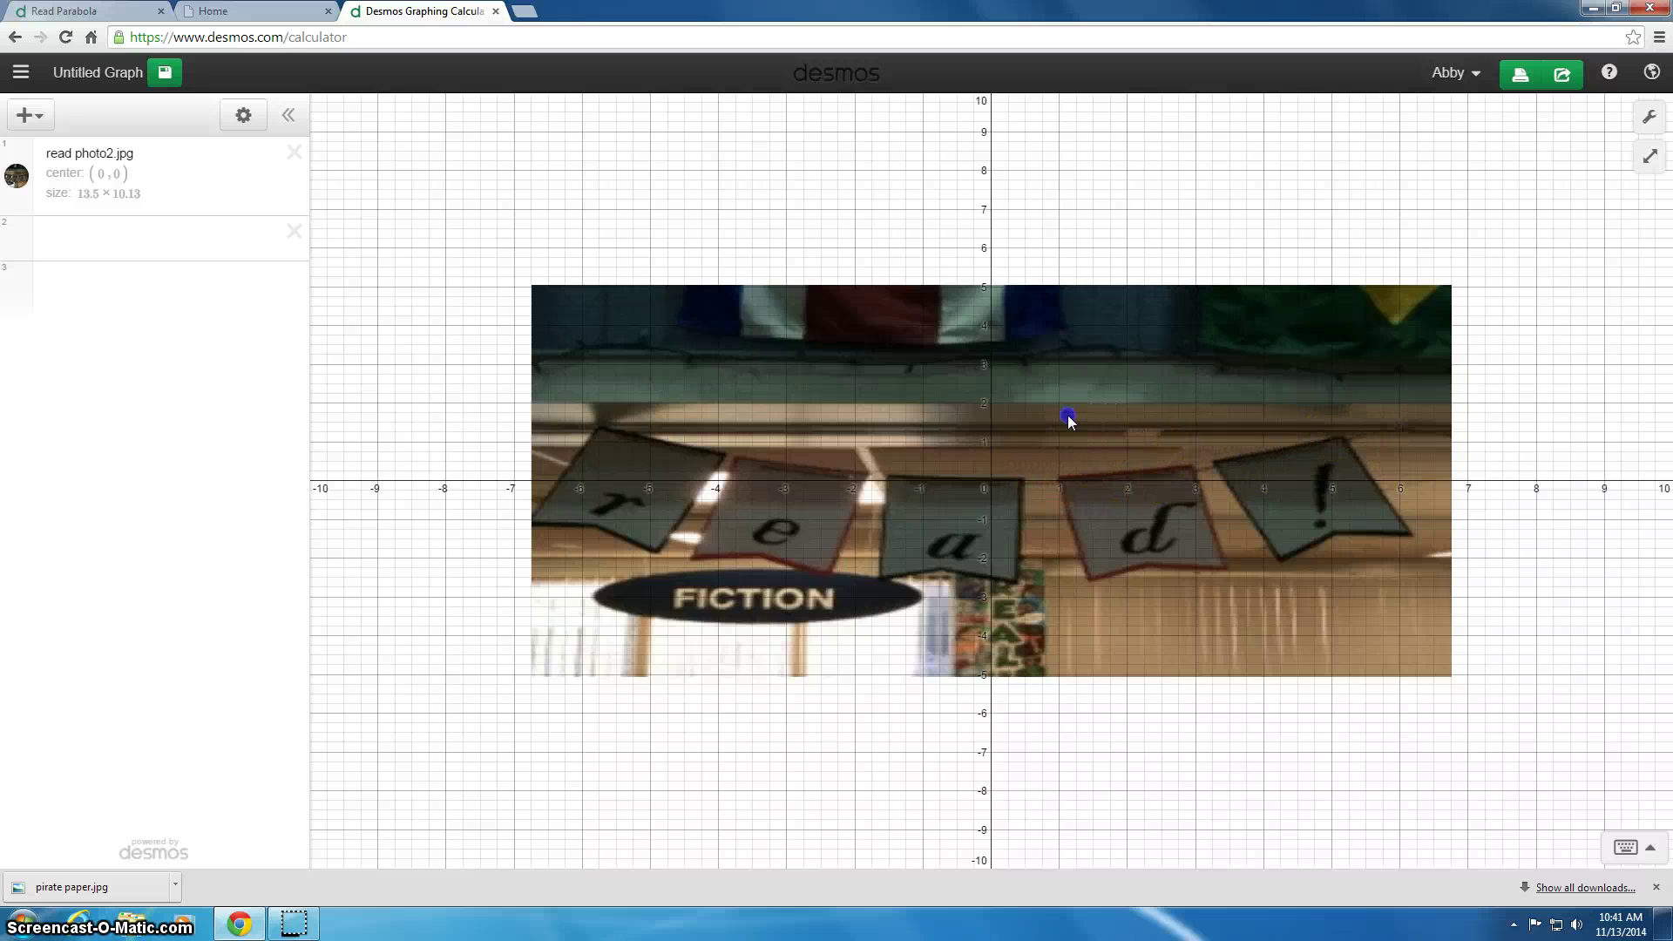
Step: Recentre the banner near (0.01, 0.11) and resize it to 14.6 × 10.96
left_click(997, 490)
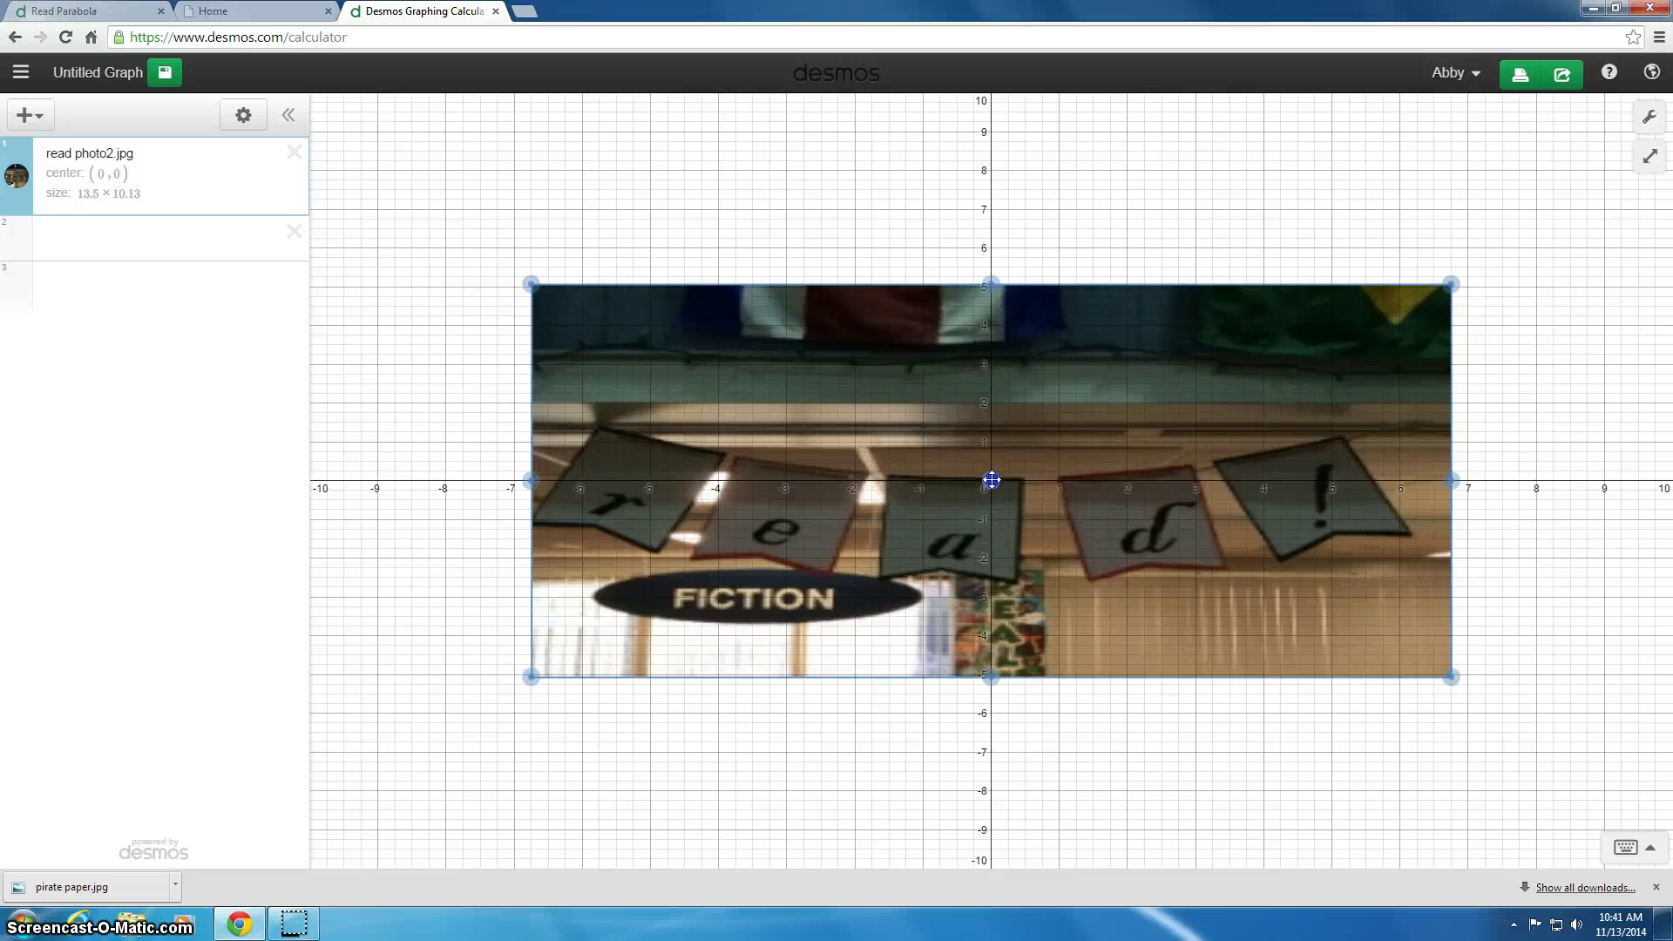
left_click_drag(992, 481, 992, 477)
left_click(1132, 563)
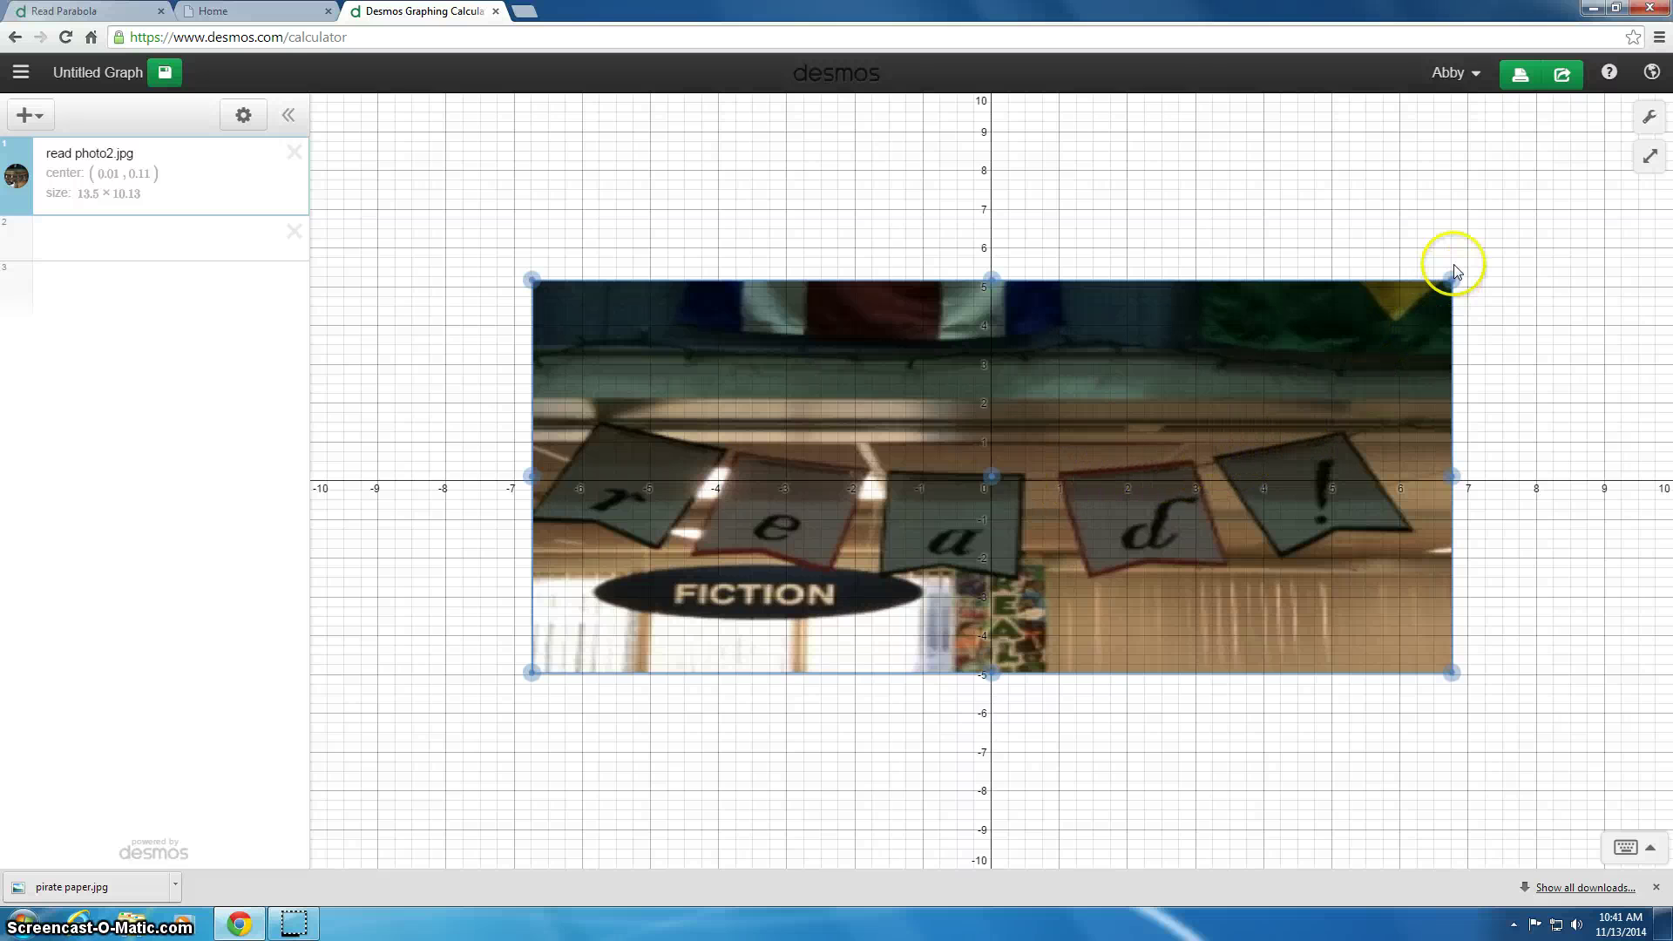
left_click_drag(1453, 277, 1490, 260)
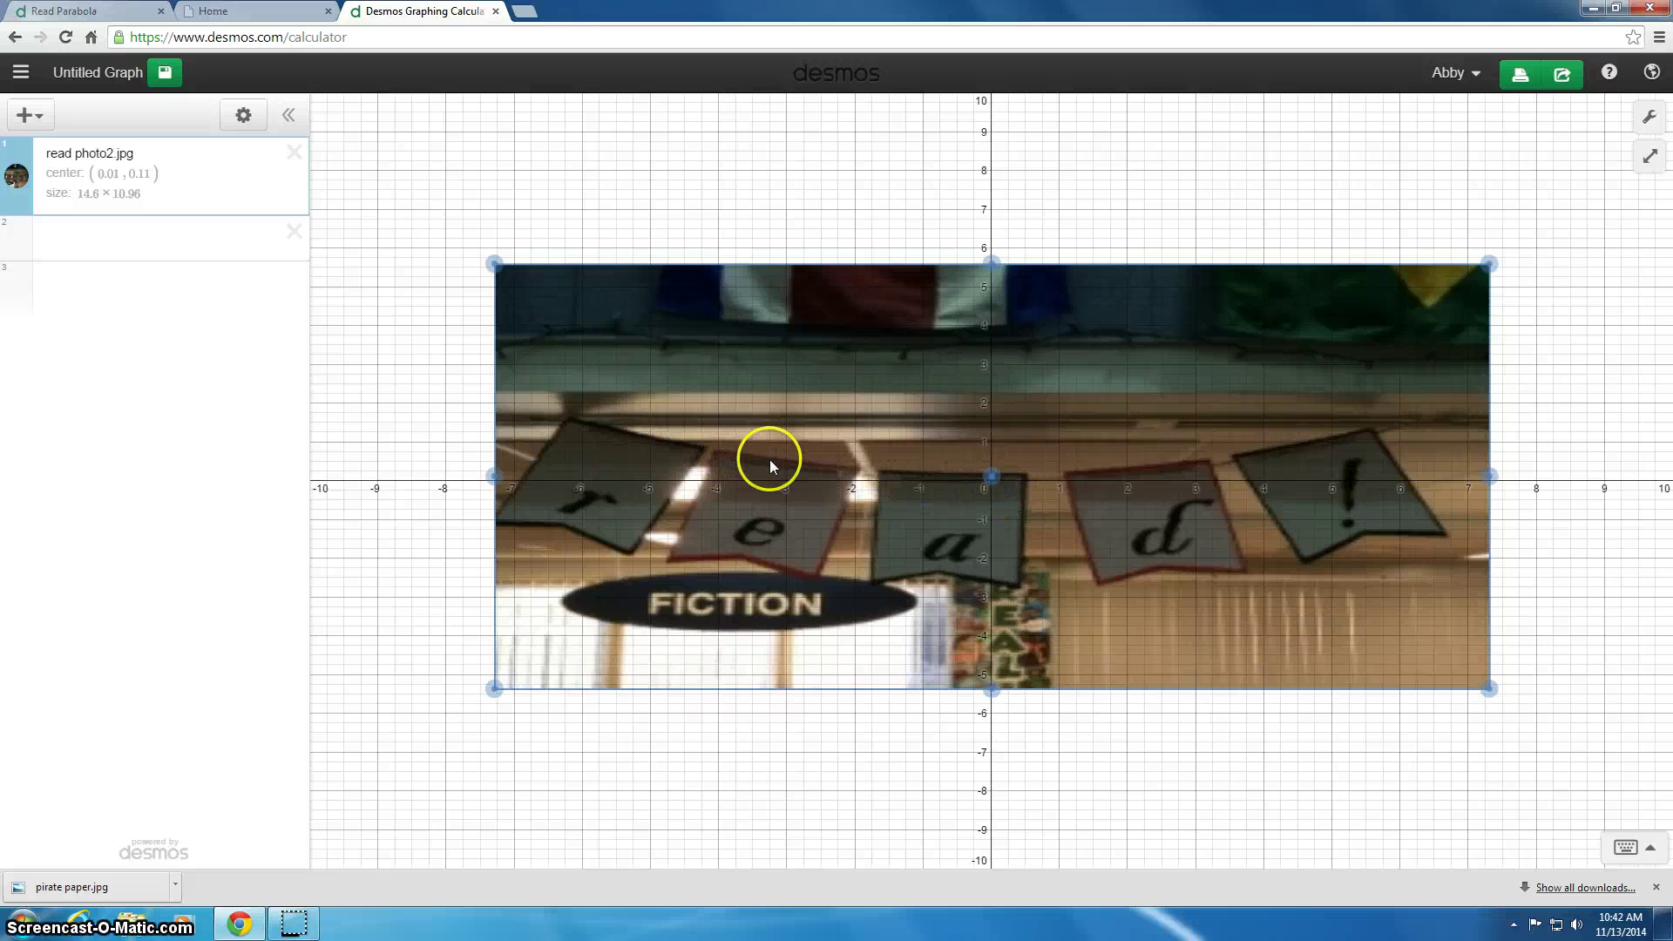
Step: In expression row 2, enter the points (0,0) and (3,.25), then start a third point
left_click(75, 242)
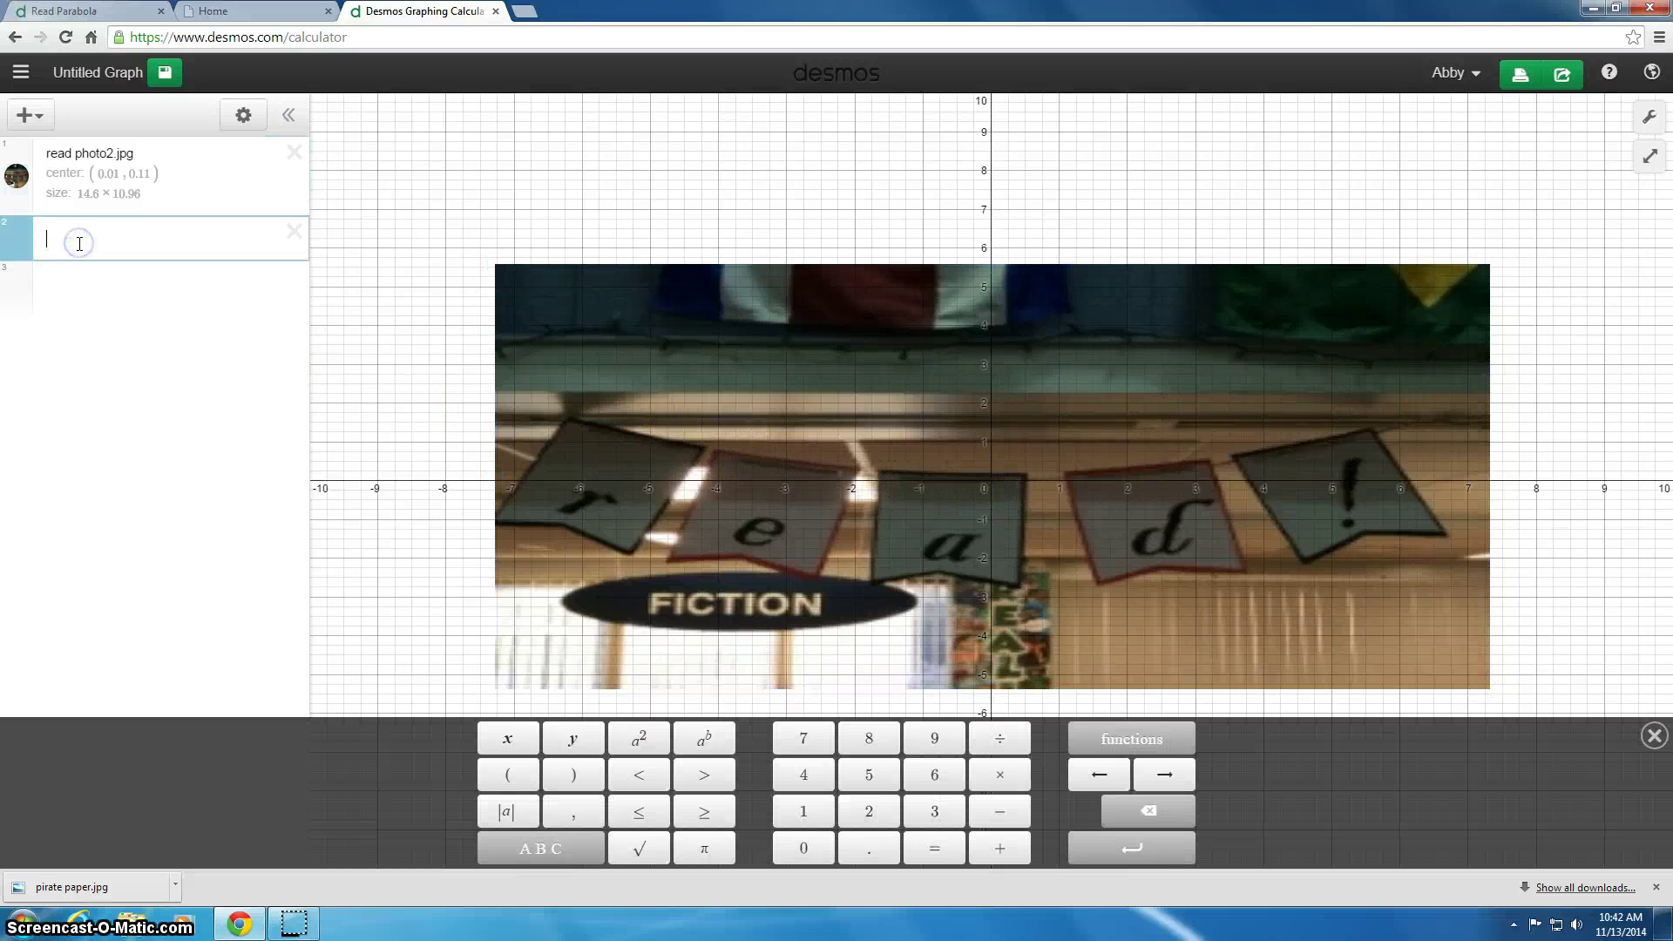
left_click(512, 777)
type("0,0")
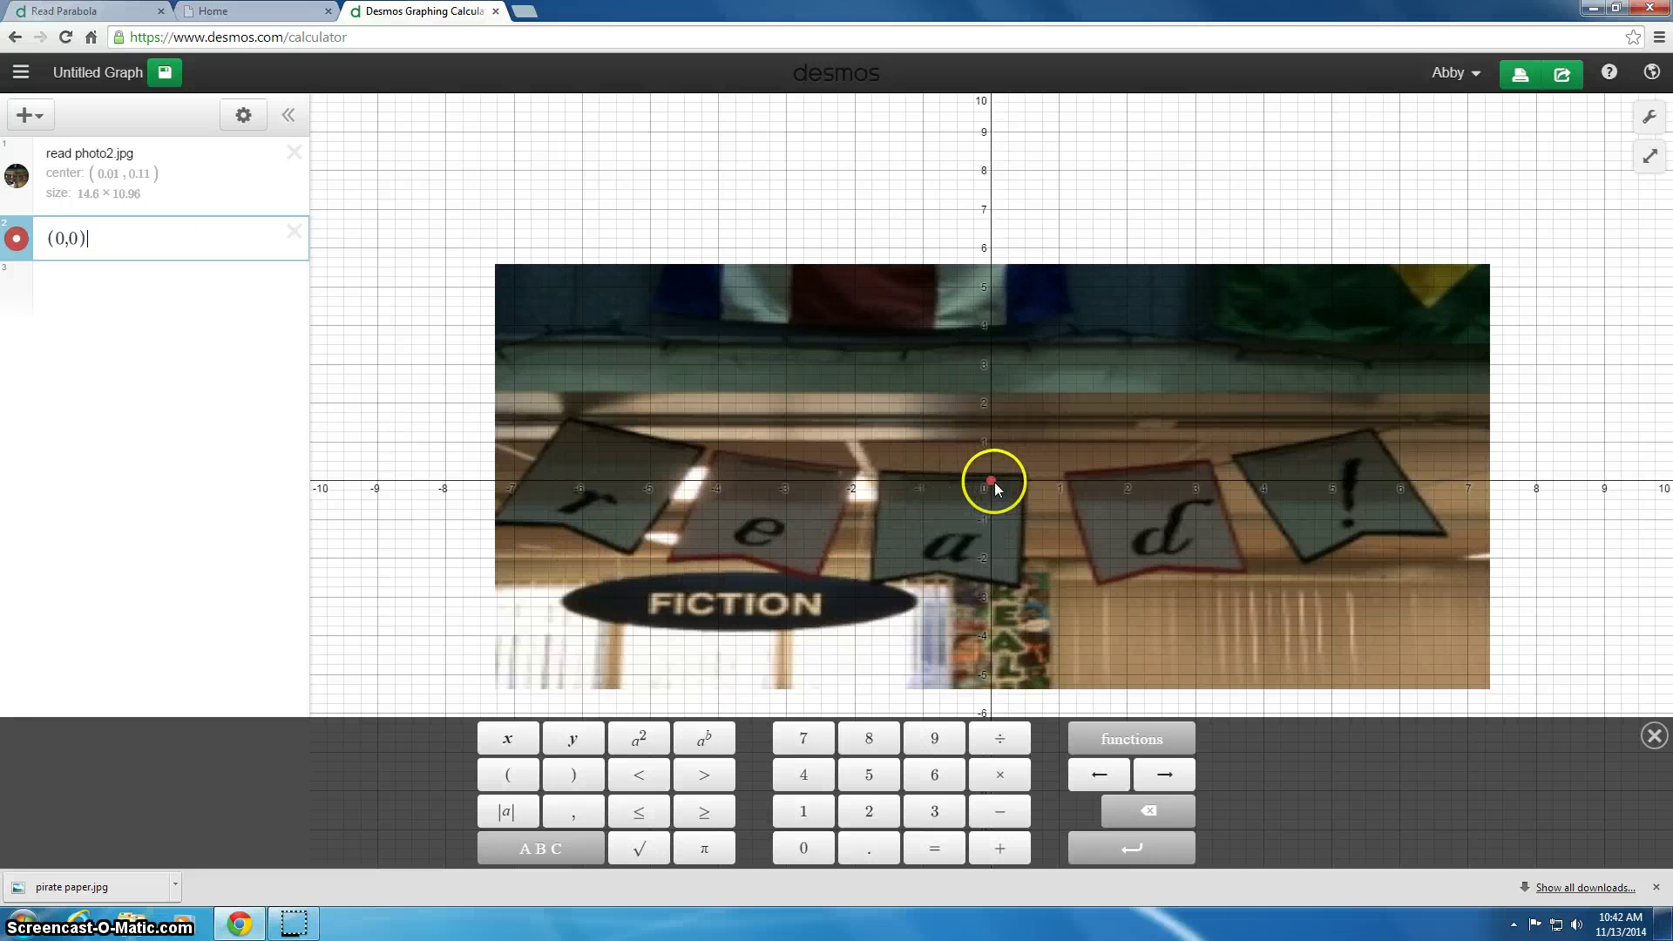
left_click(506, 774)
type("3")
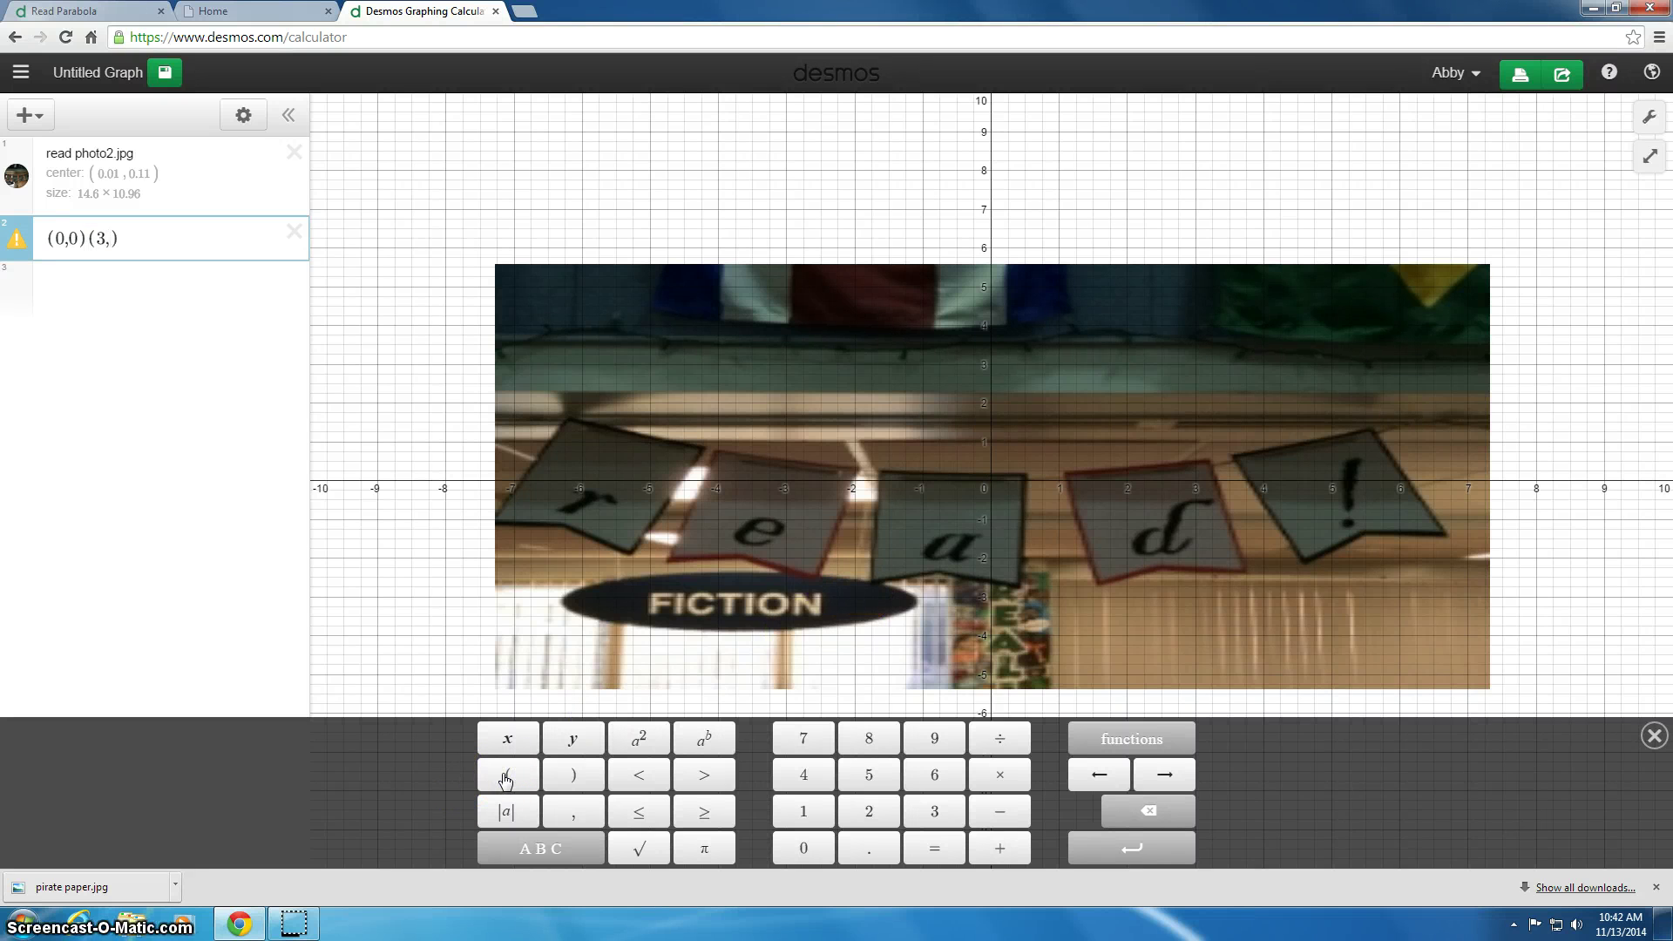
type(",.25")
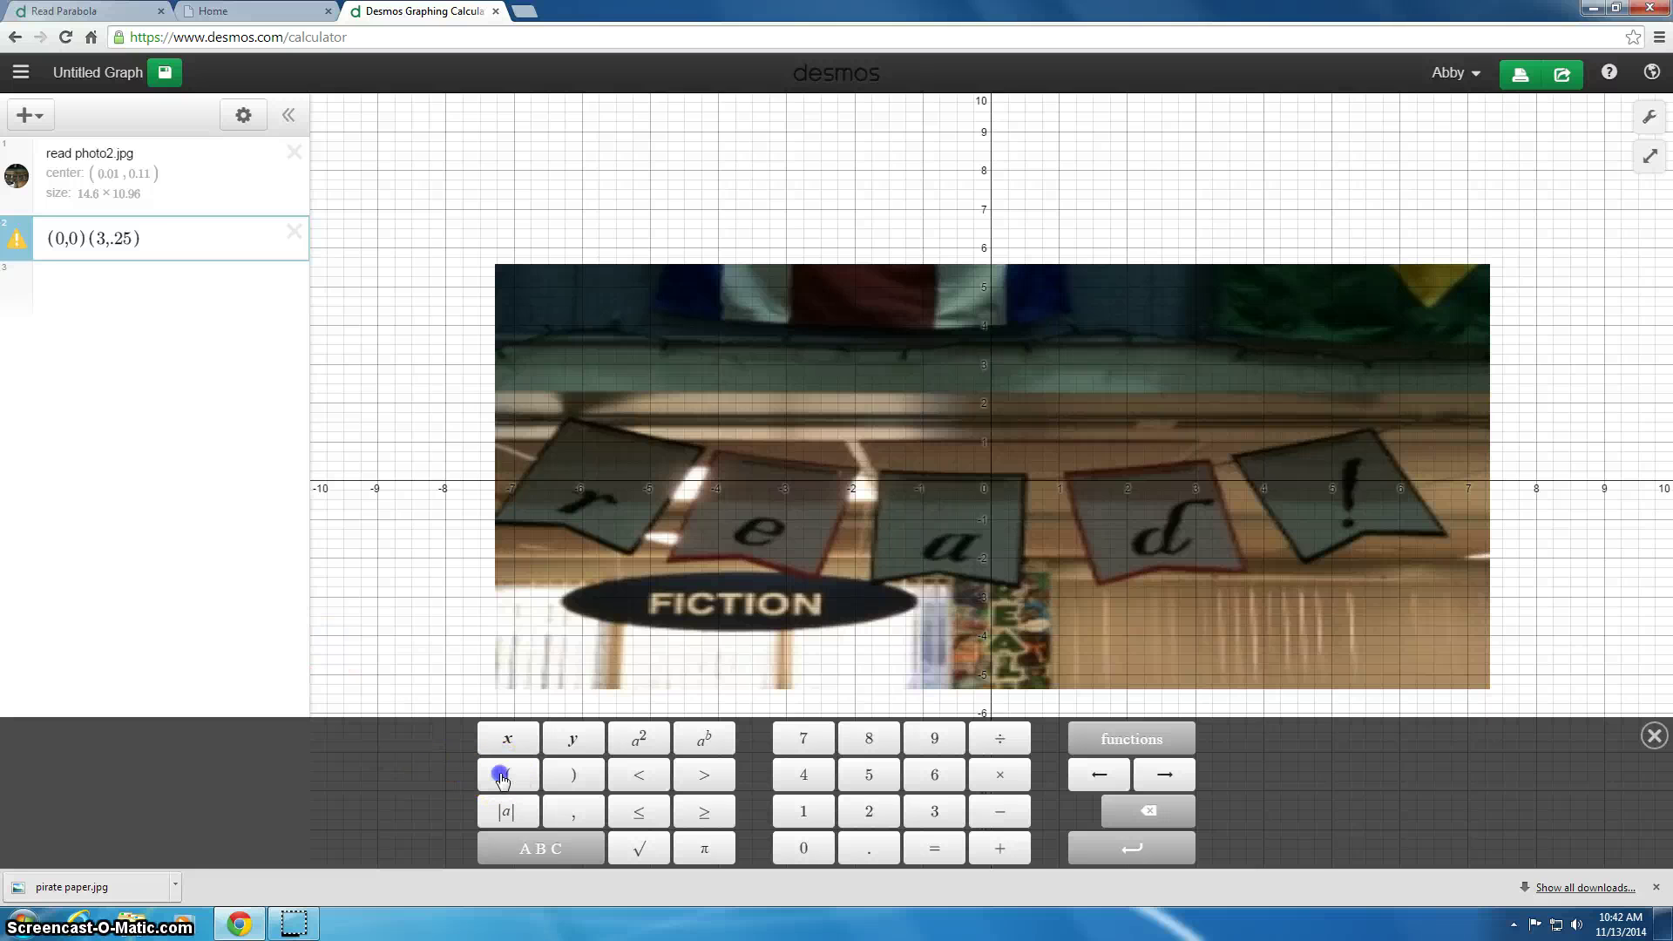
left_click(502, 778)
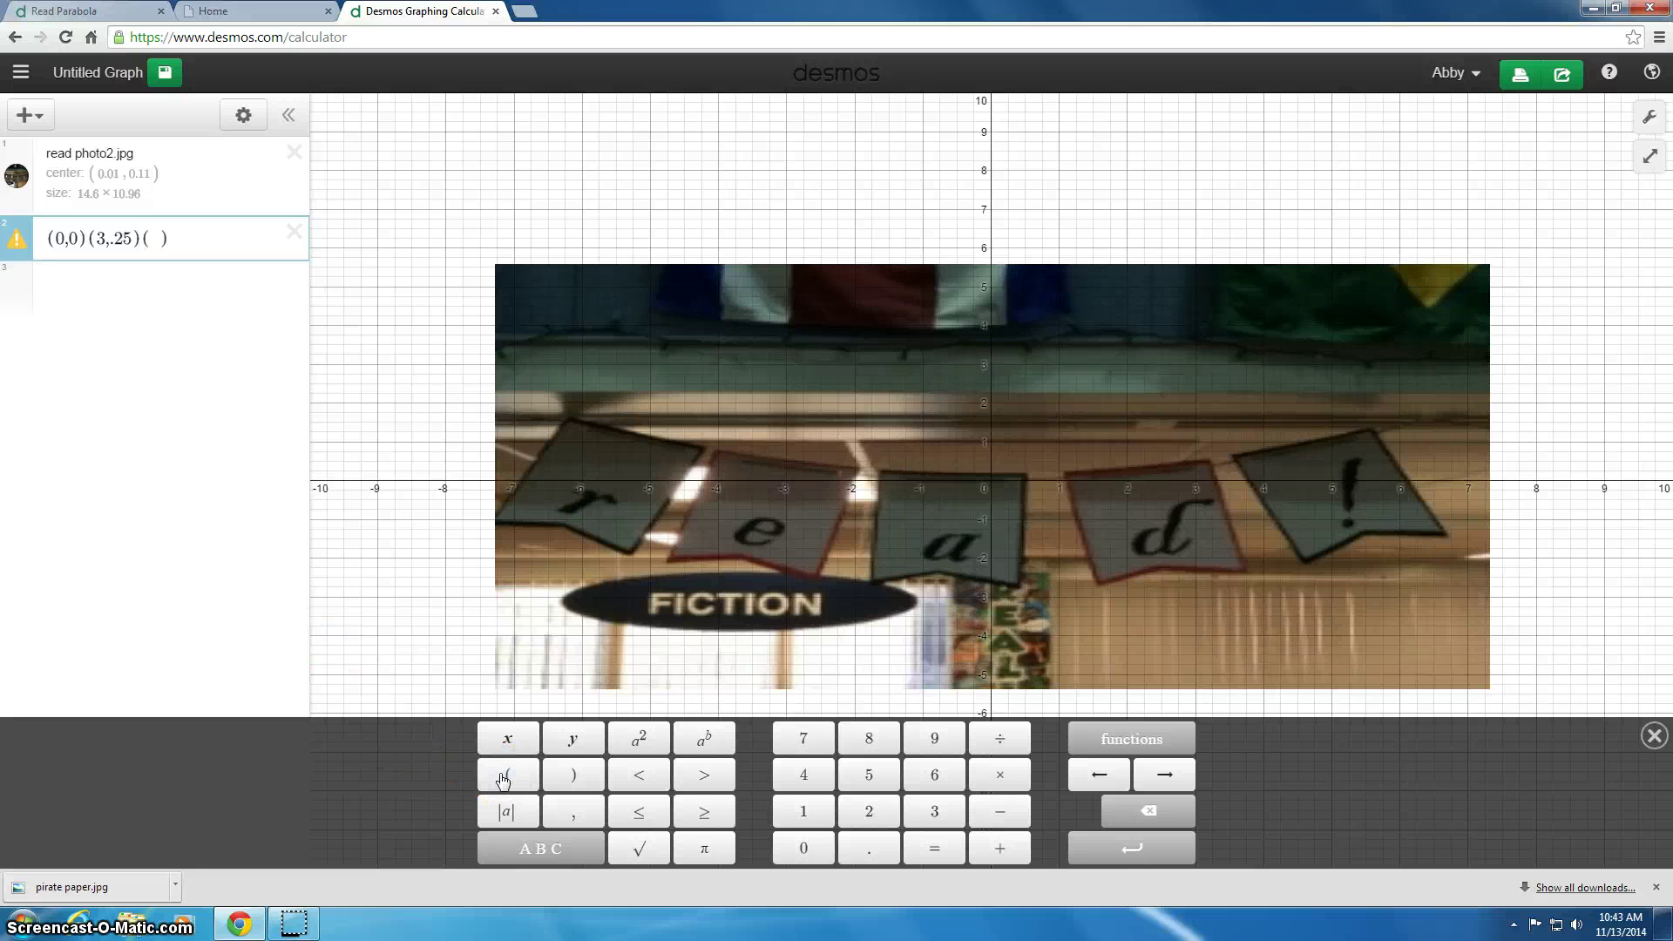
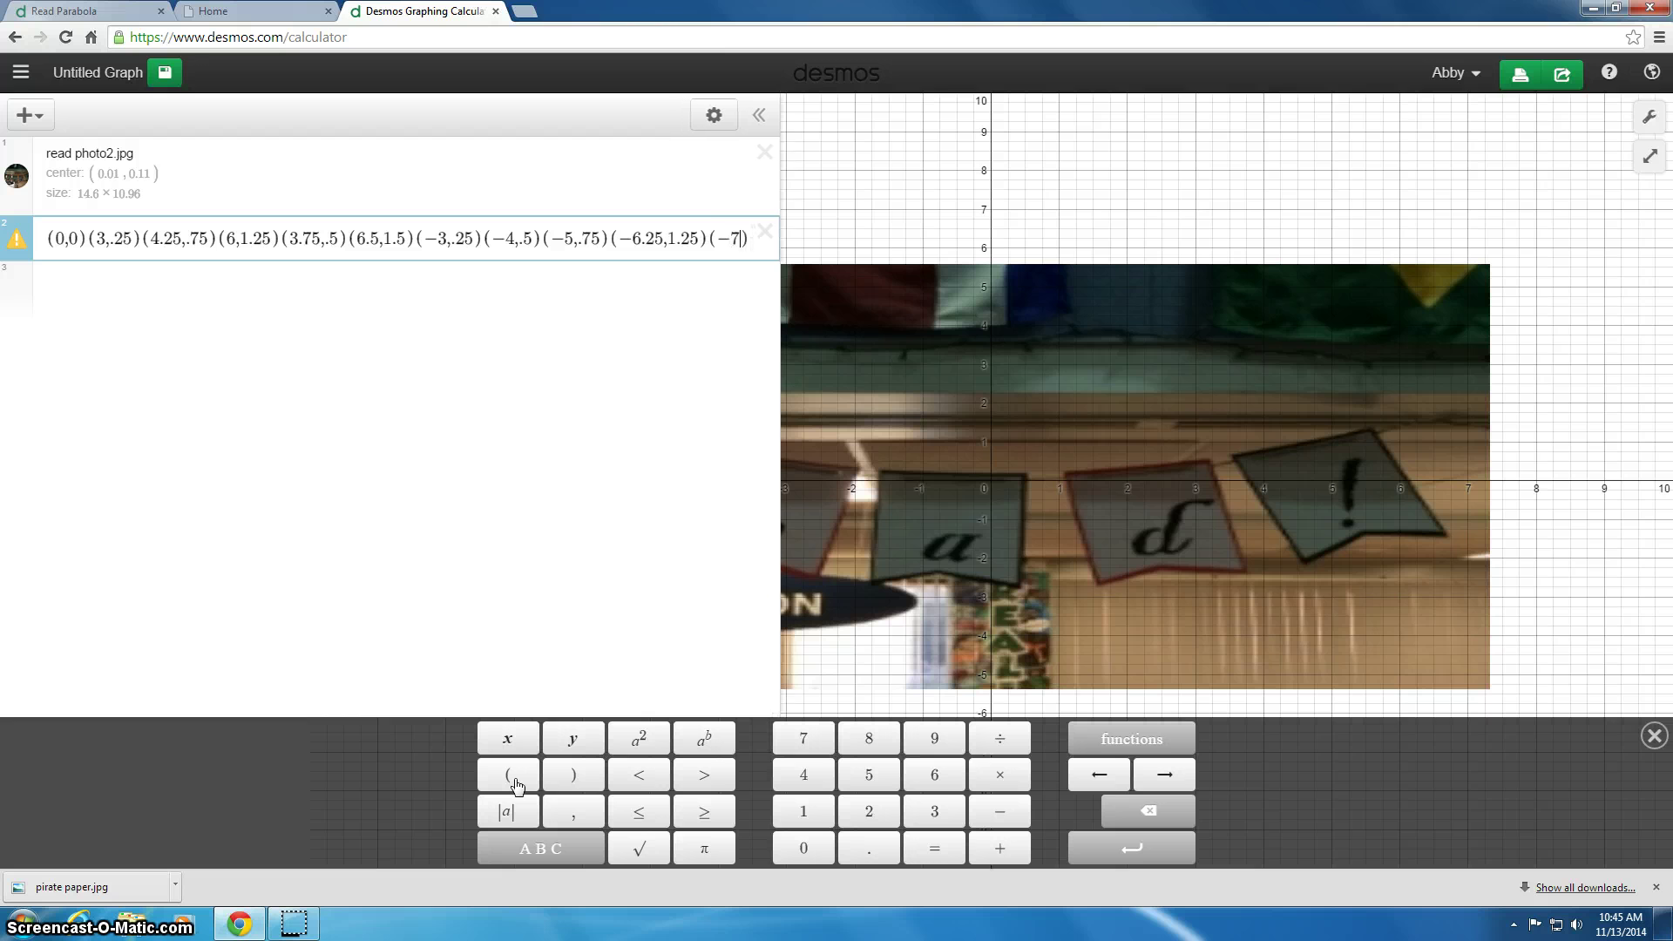
Step: Enter the final coordinate pair 7,1.75 at the end of the points expression
type(",")
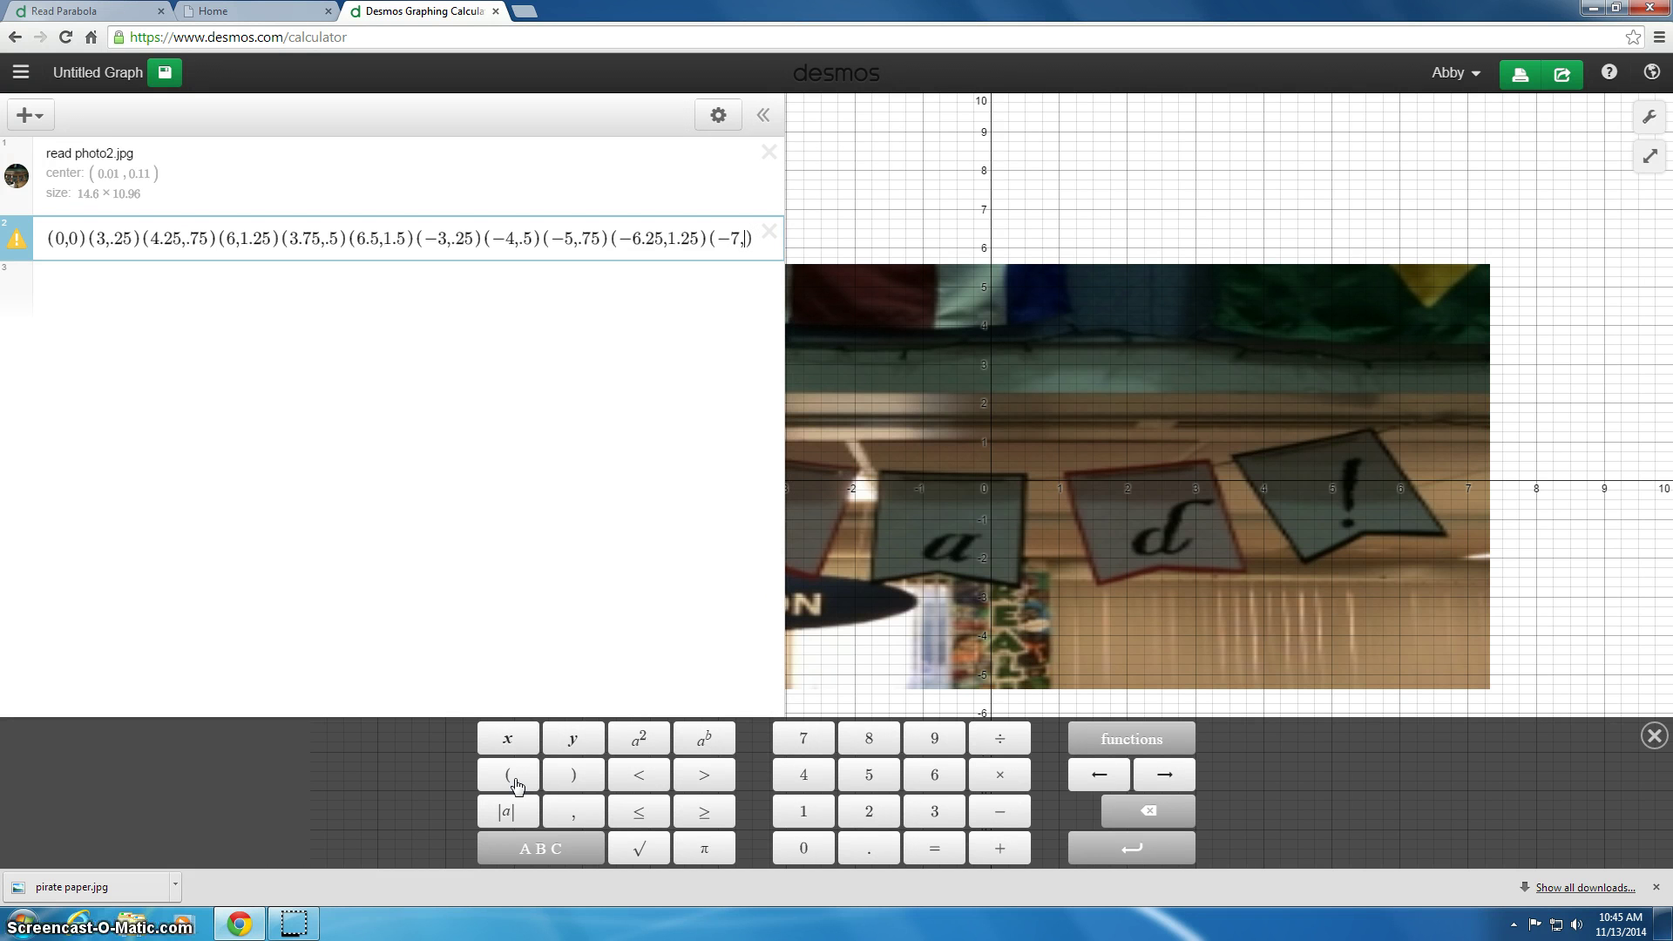
type("1.75")
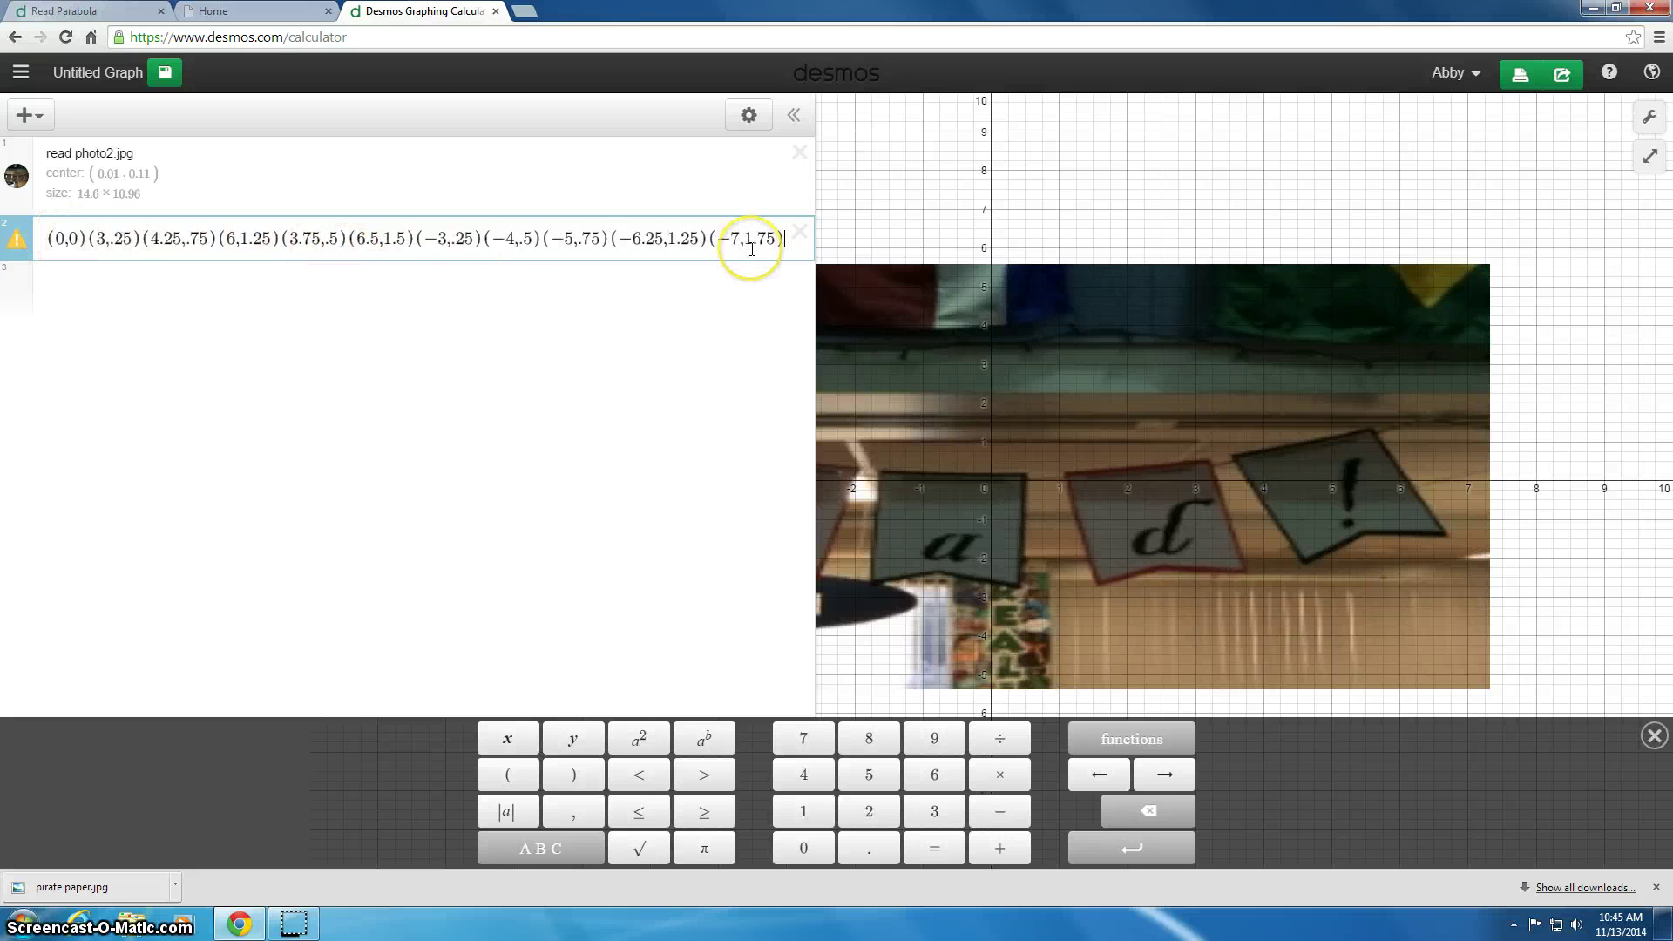
Step: Leave the completed points list ending at (-7,1.75), then return to its start
left_click(1052, 213)
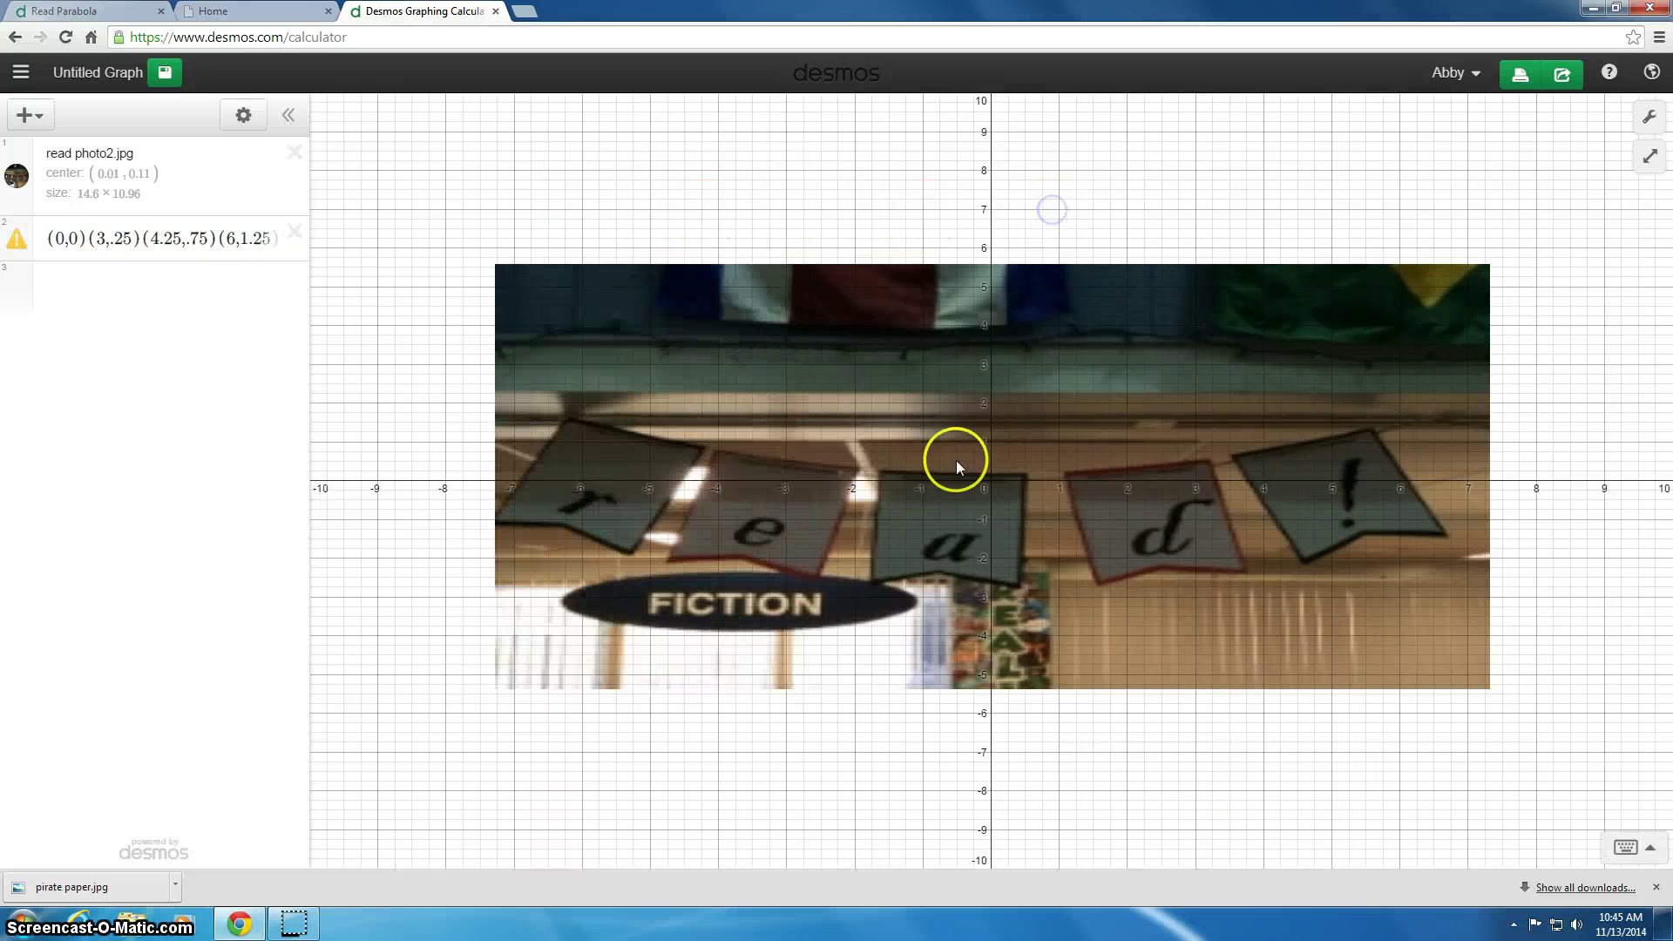
left_click(50, 239)
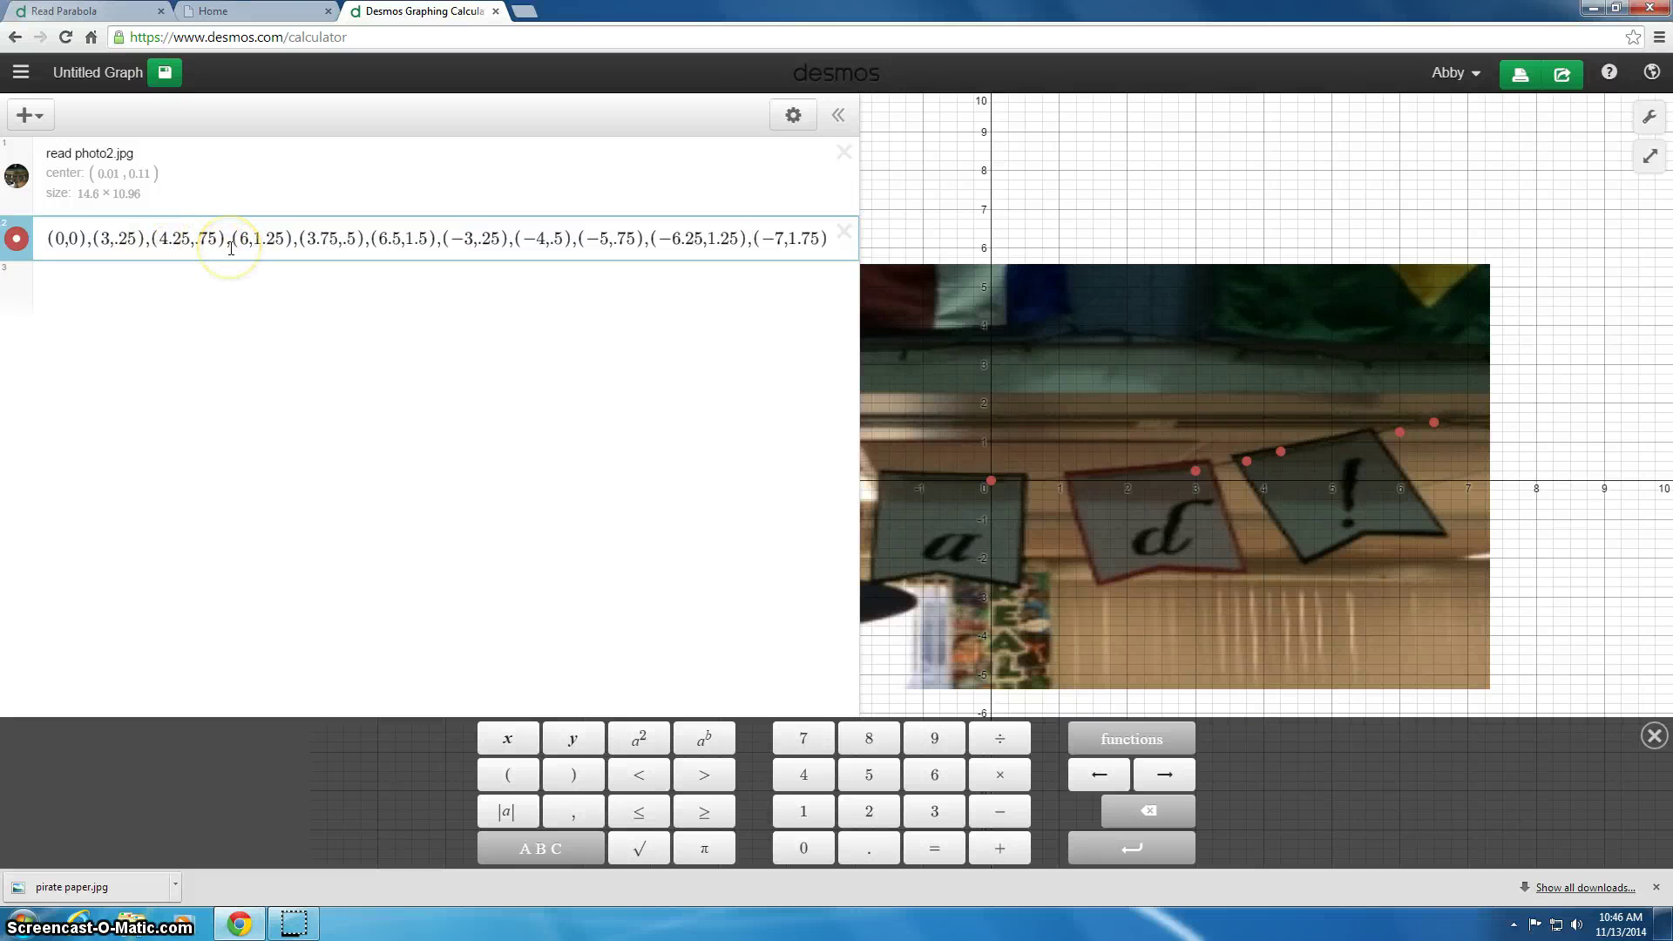
Step: Comma-separate the coordinate pairs and hide the expression list to reveal the dotted 'read!' banner
left_click(1025, 464)
left_click(839, 120)
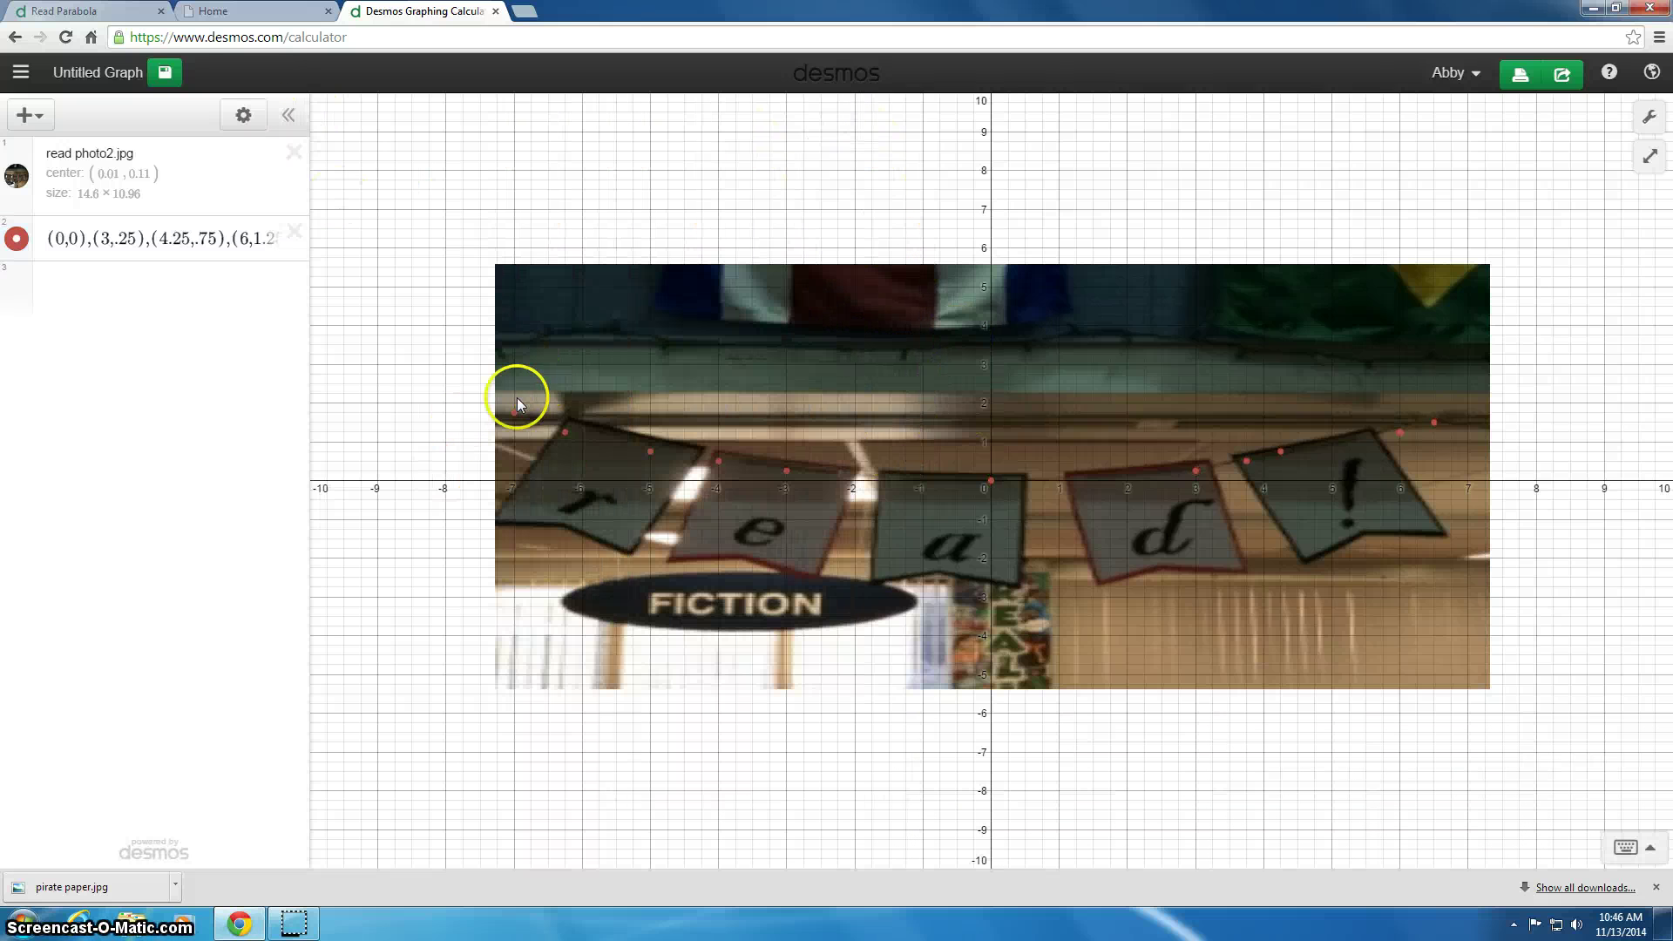